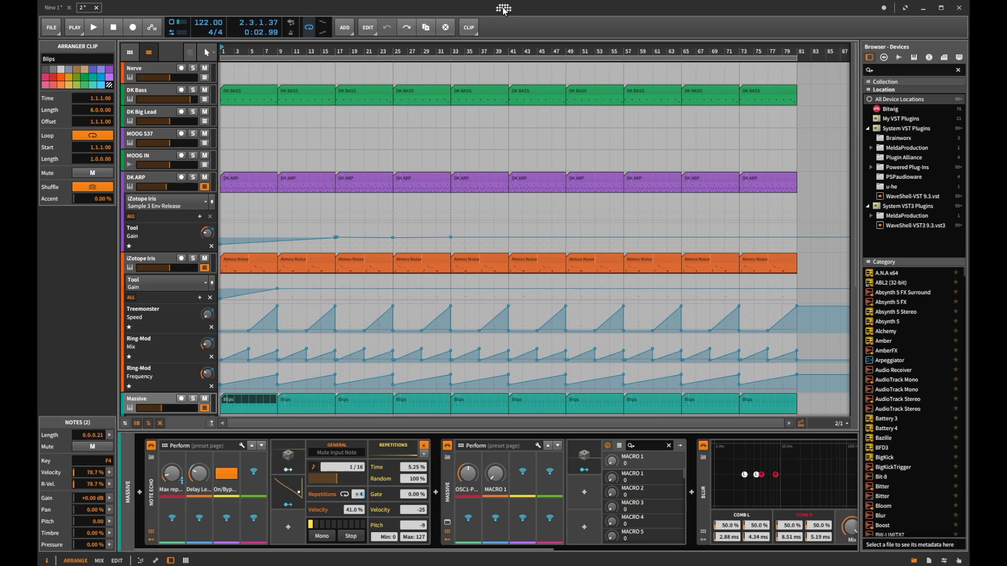
- View the recent projects list in the dashboard and return to the project
{"action": "left_click", "coordinate": [503, 9]}
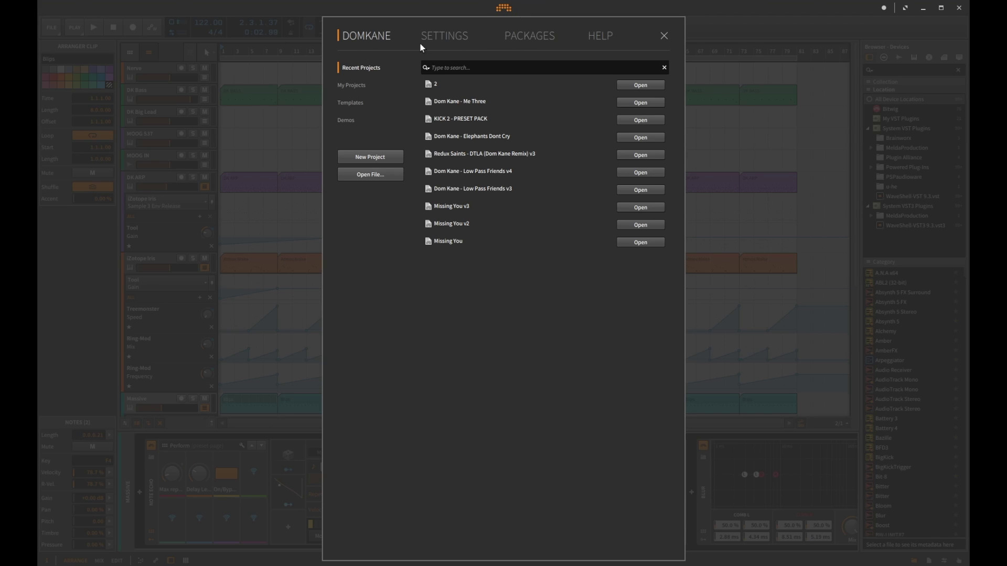
{"action": "left_click", "coordinate": [664, 36]}
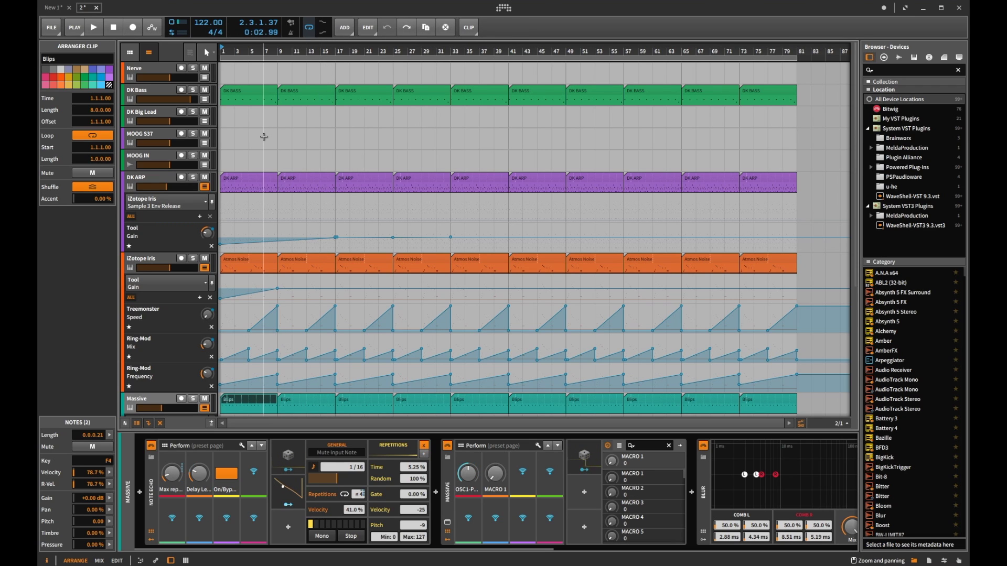
- Show the mixer and inspect the Nerve track and its output chains 1 (1/2), 3 (3/4) and 5 (5/6)
{"action": "key", "text": "alt+2"}
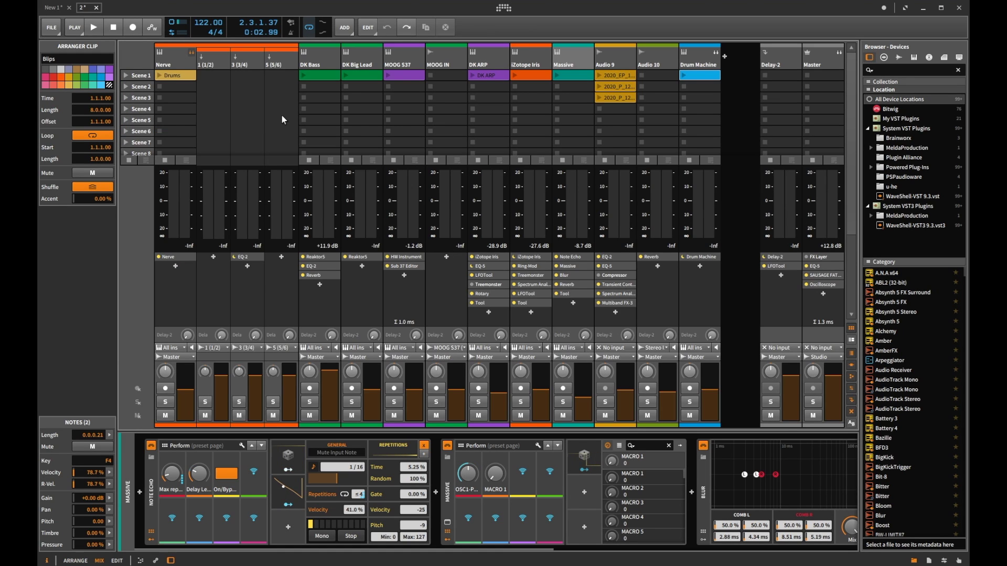
{"action": "left_click", "coordinate": [188, 61]}
{"action": "left_click", "coordinate": [211, 62]}
{"action": "left_click", "coordinate": [247, 62]}
{"action": "left_click", "coordinate": [289, 62]}
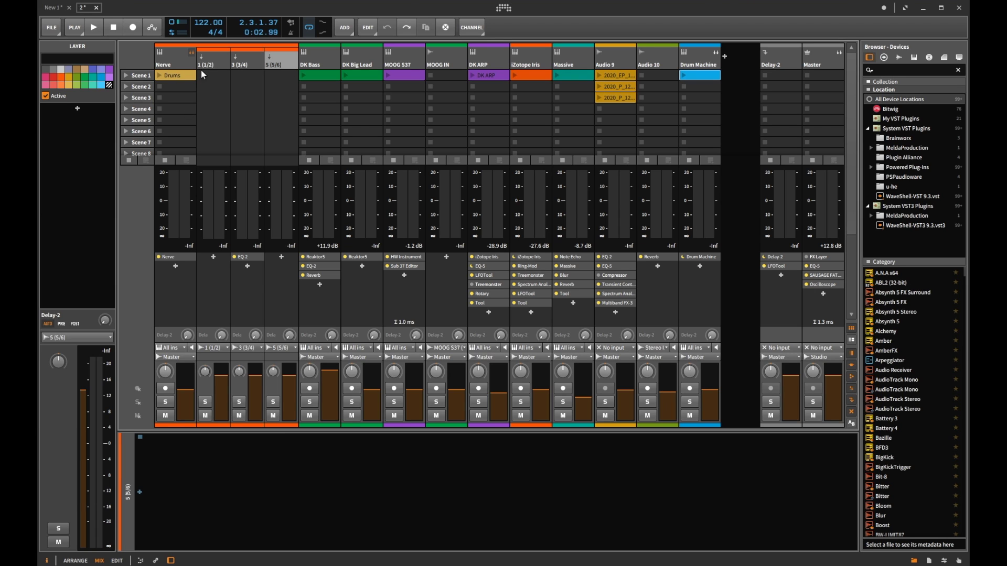
- Collapse and re-expand the Nerve track's output chains in the mixer, and return to the arrangement view
{"action": "left_click", "coordinate": [177, 67]}
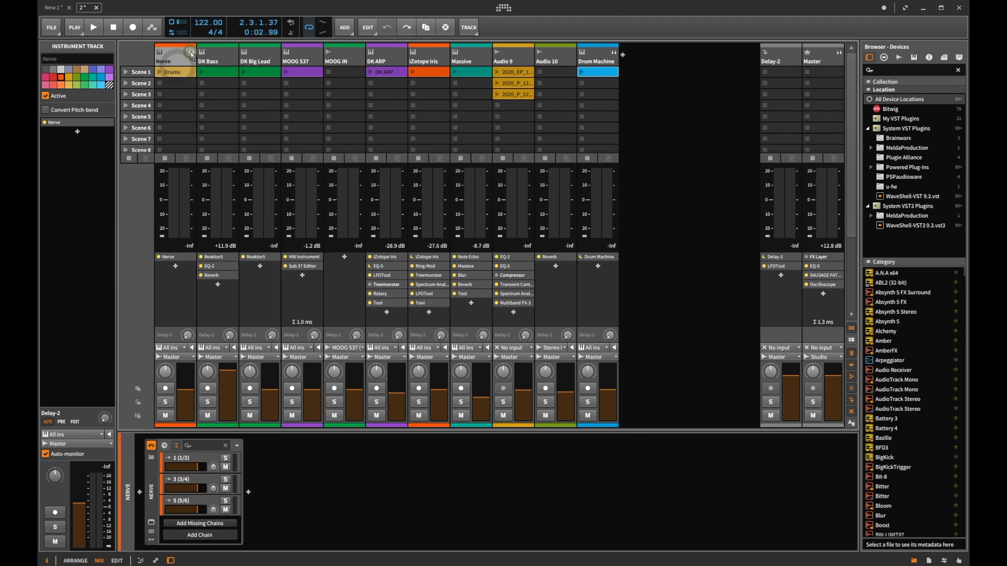
{"action": "left_click", "coordinate": [190, 52]}
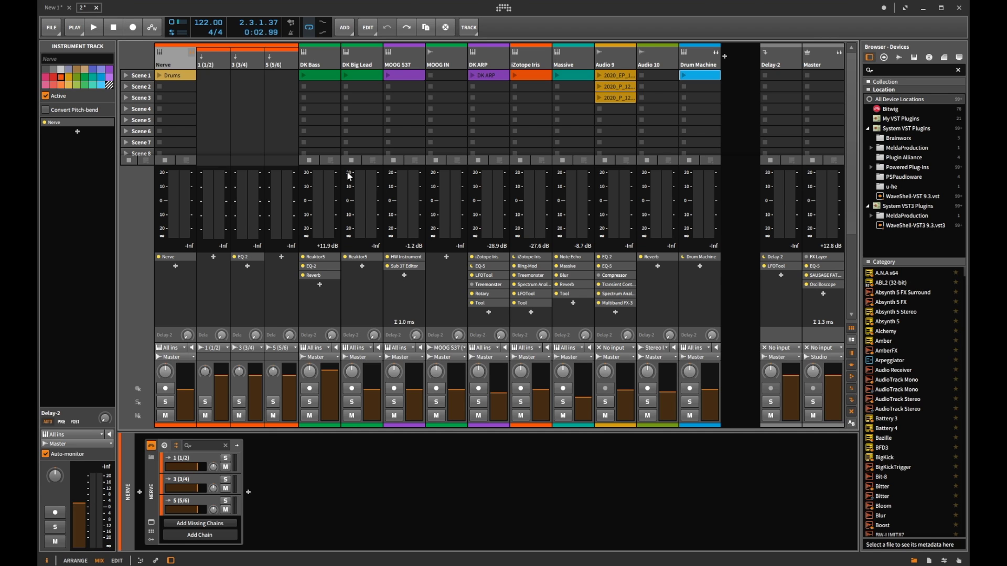
{"action": "key", "text": "alt+1"}
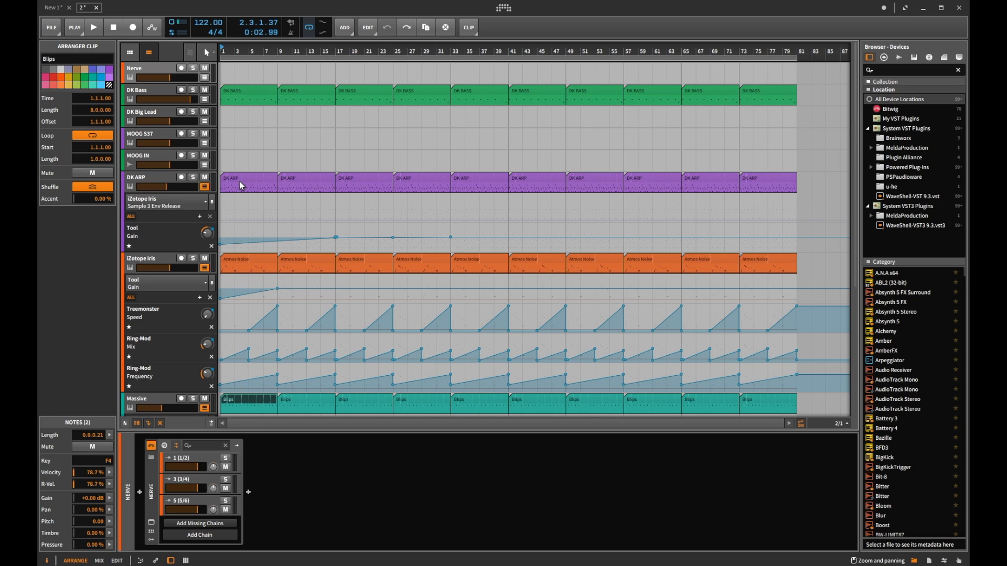
- Browse the presets by Audio FX device, checking Phaser, Pitch Shifter, Blur and Treemonster
{"action": "left_click", "coordinate": [884, 58]}
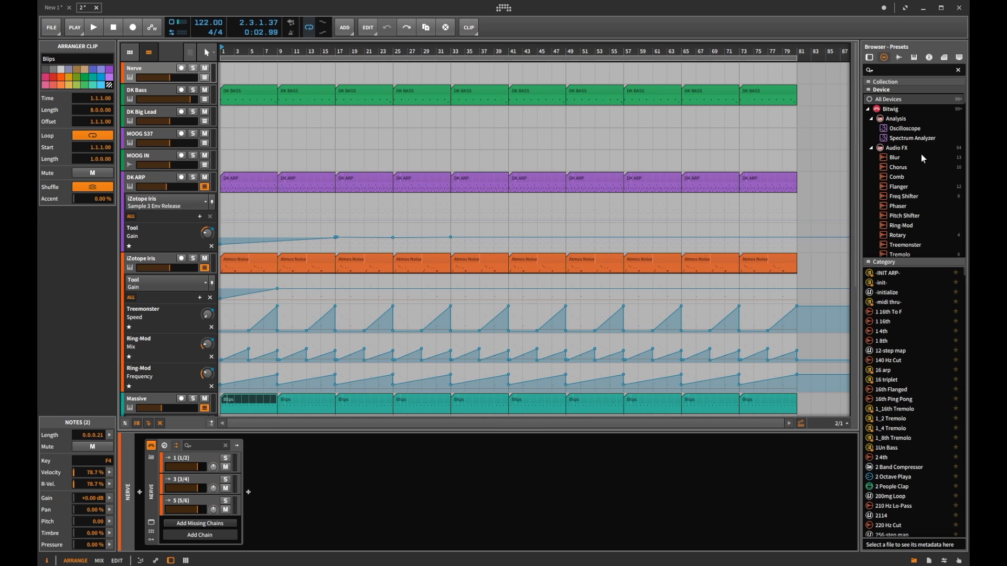
{"action": "scroll", "coordinate": [910, 165], "scroll_direction": "down", "scroll_amount": 4}
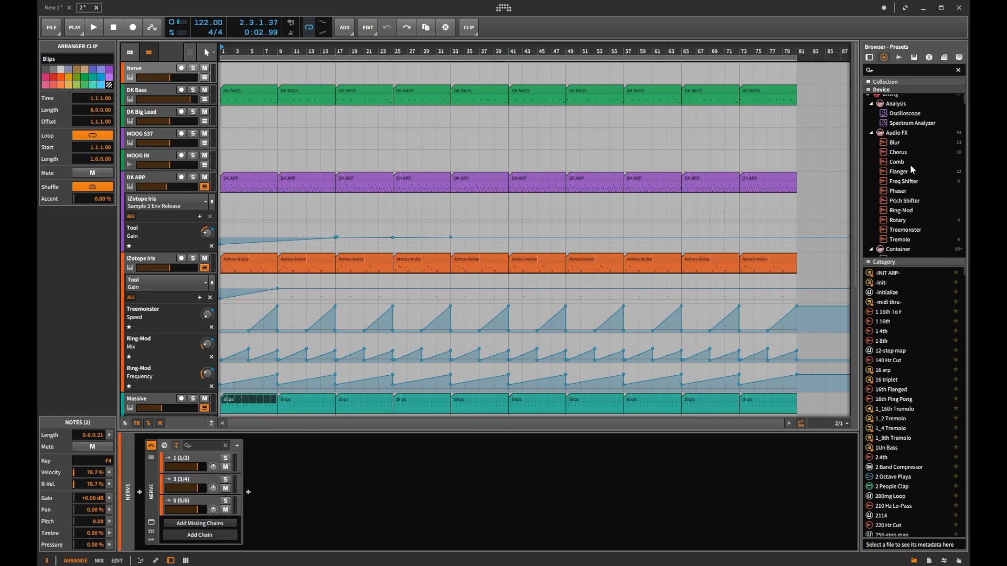
{"action": "scroll", "coordinate": [910, 164], "scroll_direction": "up", "scroll_amount": 2}
{"action": "left_click", "coordinate": [897, 179]}
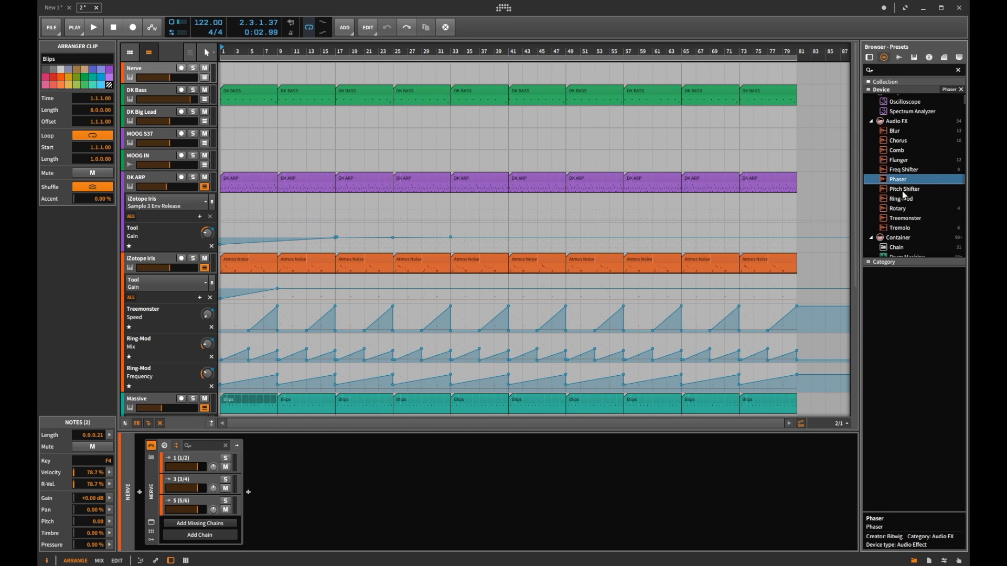
{"action": "left_click", "coordinate": [902, 190]}
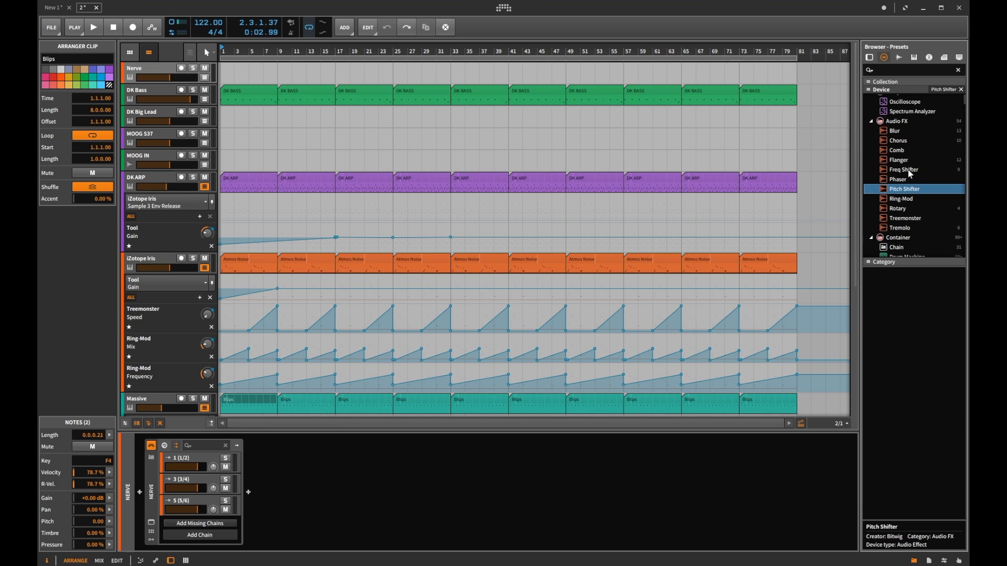
{"action": "left_click", "coordinate": [901, 133]}
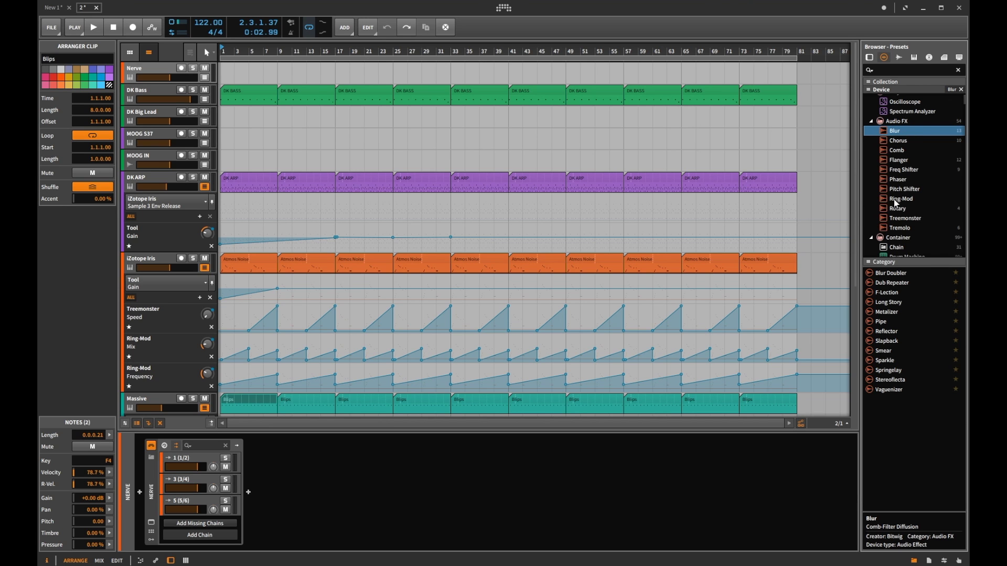
{"action": "scroll", "coordinate": [896, 203], "scroll_direction": "down", "scroll_amount": 2}
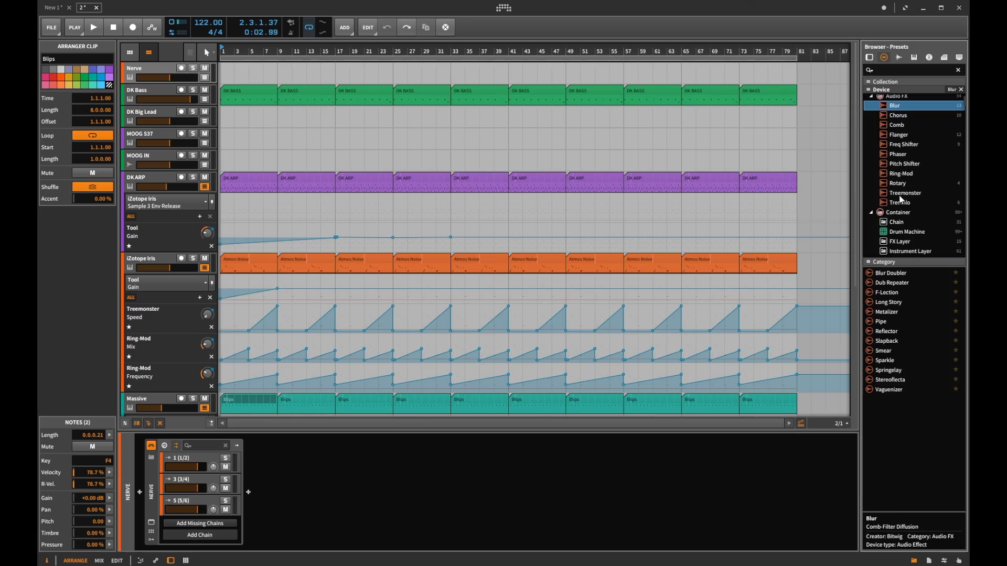
{"action": "left_click", "coordinate": [900, 196]}
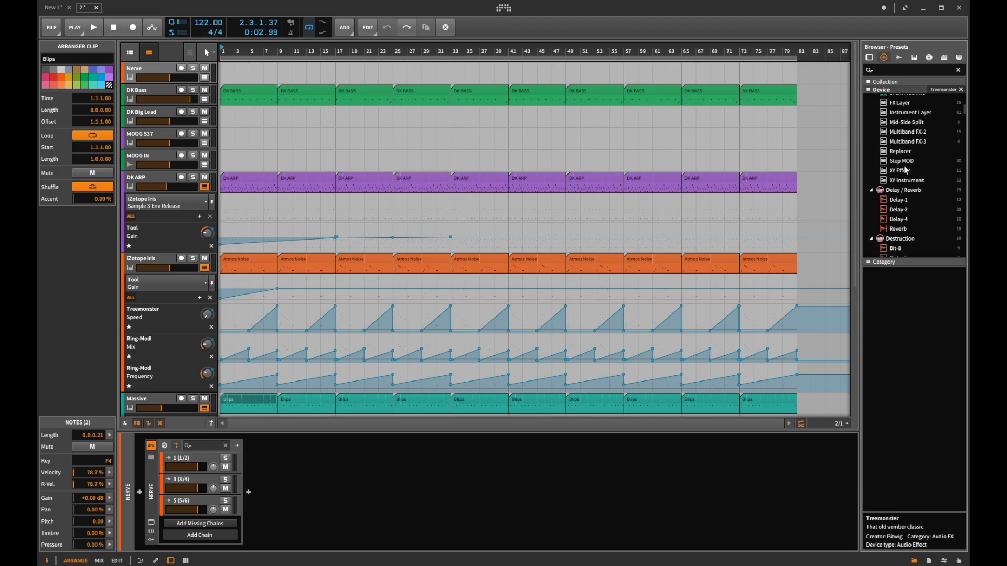
- Look through the remaining device categories down to Hardware, MIDI and Note FX, viewing the HW Clock Out description
{"action": "scroll", "coordinate": [905, 170], "scroll_direction": "down", "scroll_amount": 10}
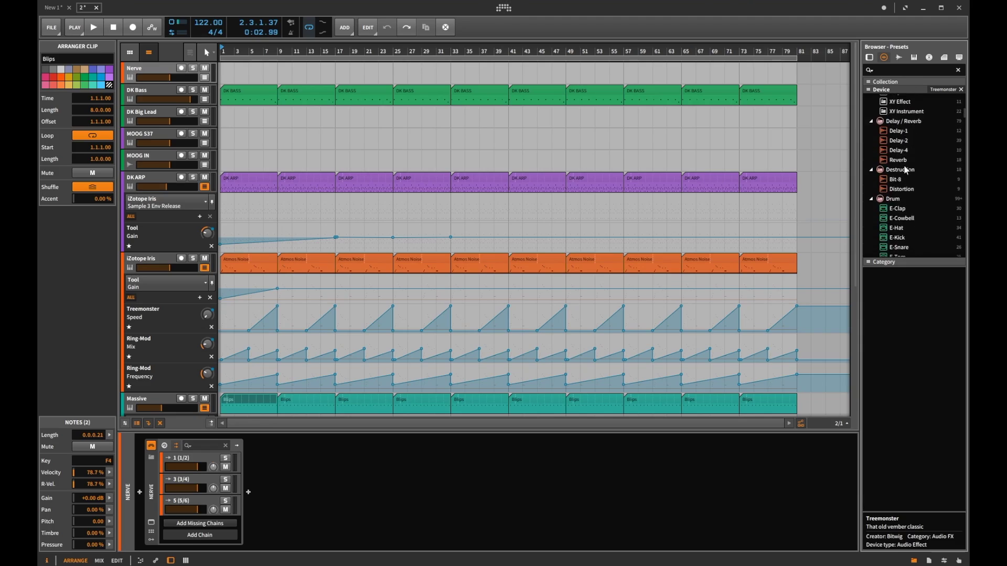
{"action": "scroll", "coordinate": [906, 169], "scroll_direction": "down", "scroll_amount": 8}
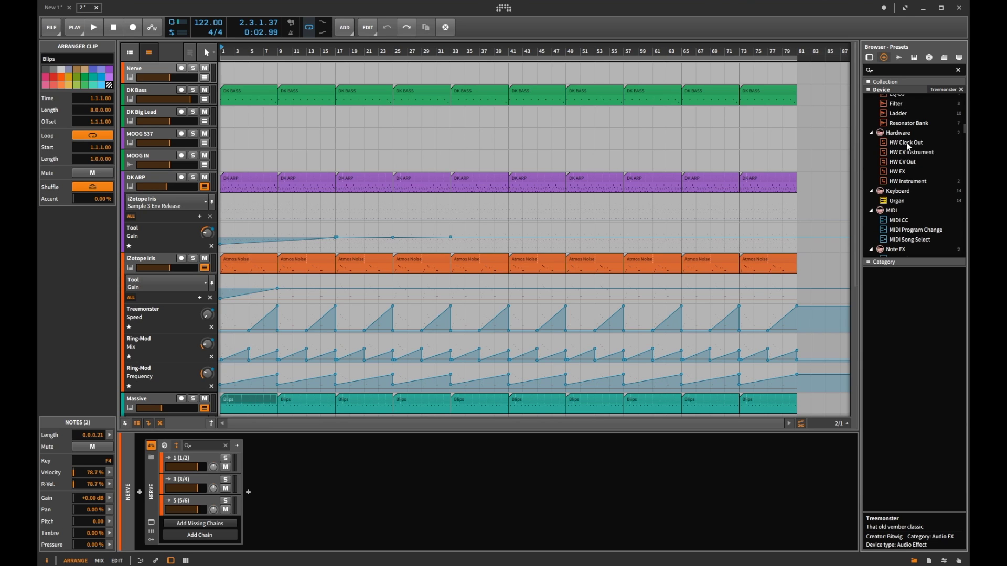
{"action": "left_click", "coordinate": [909, 146]}
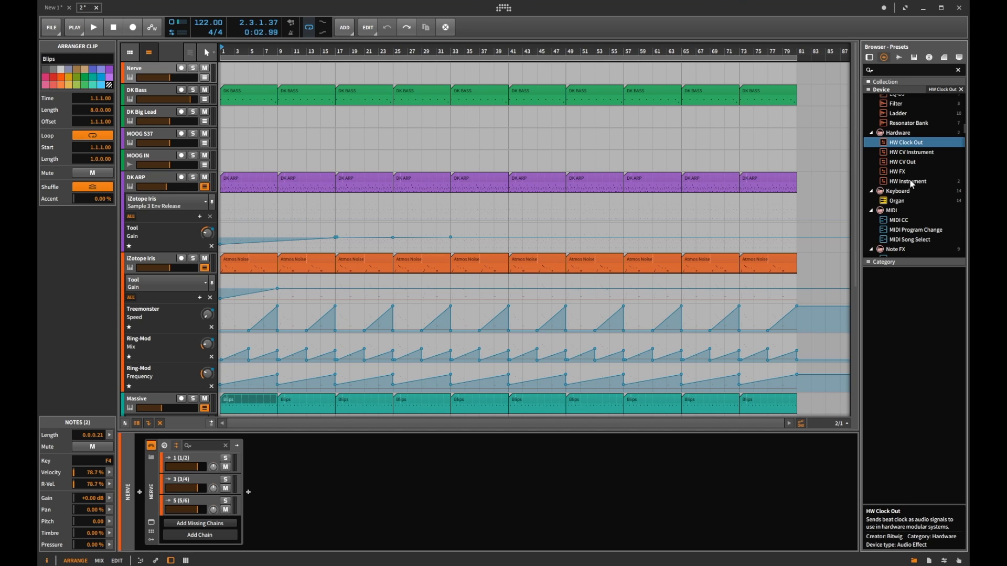
{"action": "scroll", "coordinate": [911, 183], "scroll_direction": "down", "scroll_amount": 3}
{"action": "scroll", "coordinate": [911, 183], "scroll_direction": "down", "scroll_amount": 1}
{"action": "scroll", "coordinate": [909, 178], "scroll_direction": "up", "scroll_amount": 3}
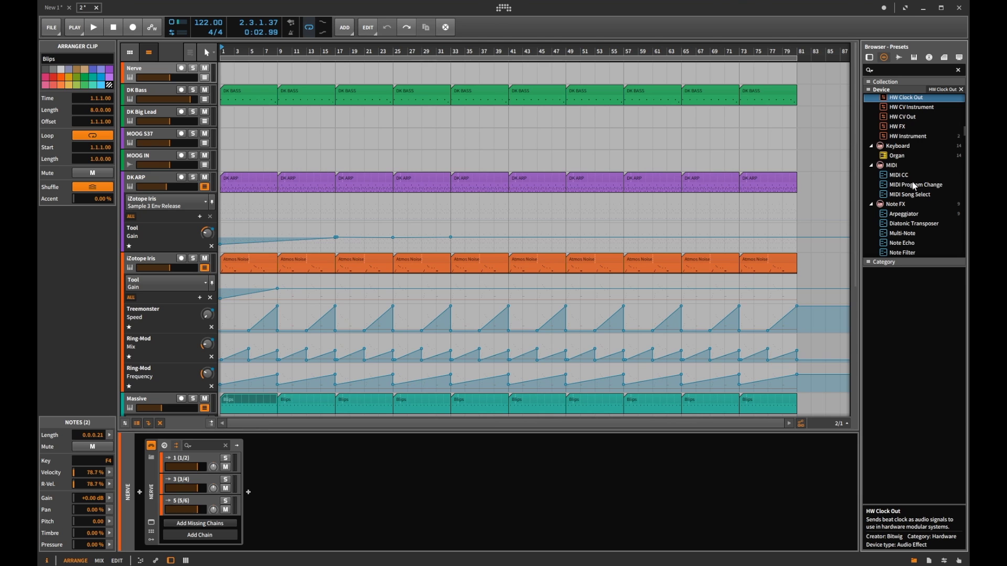
{"action": "scroll", "coordinate": [914, 186], "scroll_direction": "down", "scroll_amount": 2}
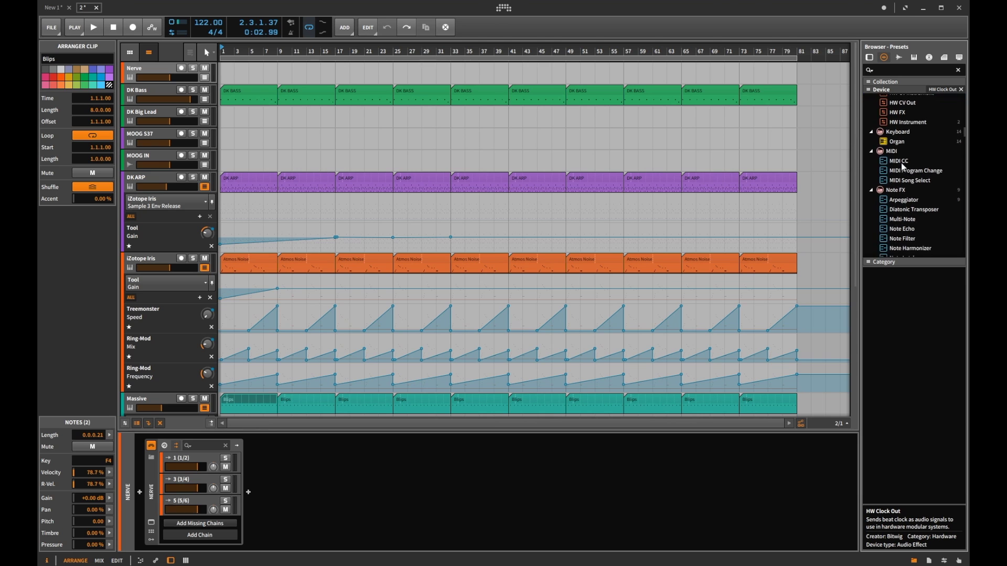
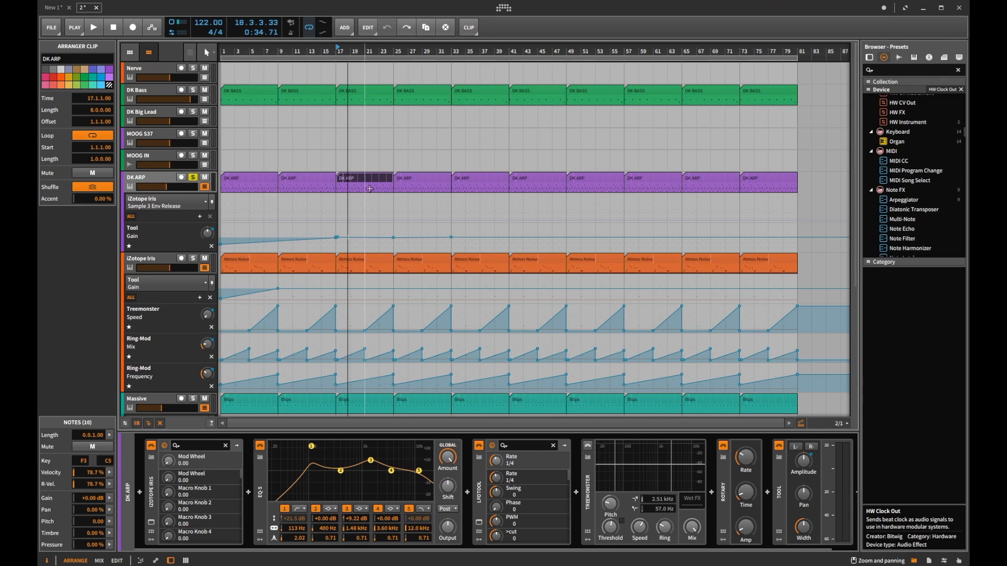
- Select the EQ-5 device on the DK ARP track and play a short passage to view its spectrum
{"action": "left_click", "coordinate": [260, 492]}
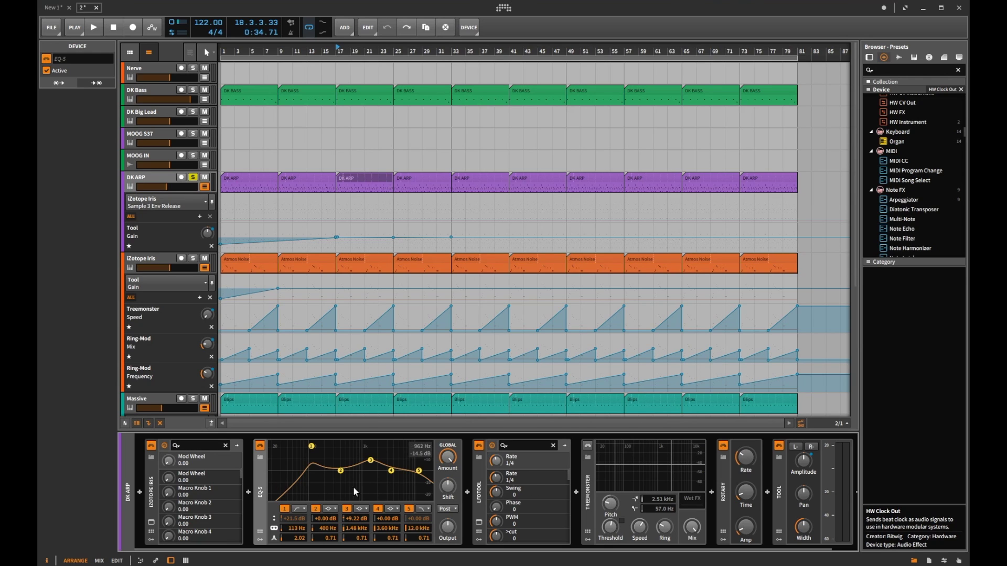
{"action": "key", "text": "space"}
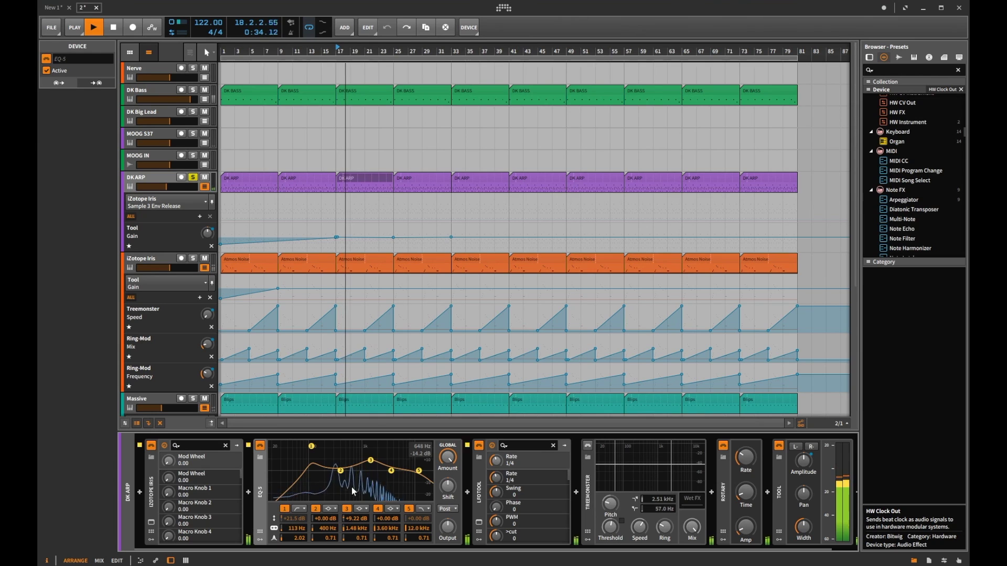
{"action": "key", "text": "space"}
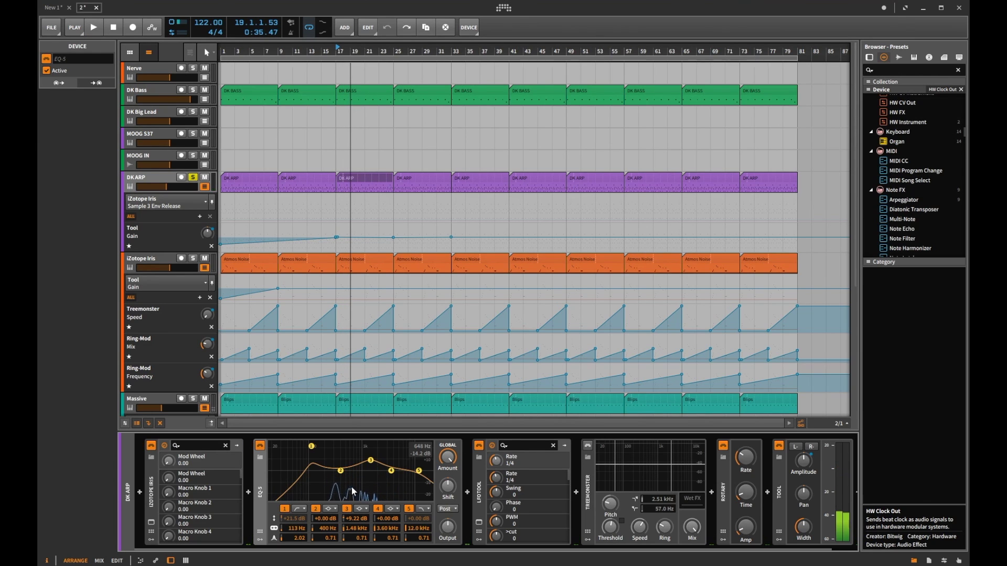
- Audition DK ARP's Treemonster with Ring at about 86.5% and Pitch at about -6.12 st, bypass it again and select Rotary
{"action": "scroll", "coordinate": [351, 487], "scroll_direction": "right", "scroll_amount": 1}
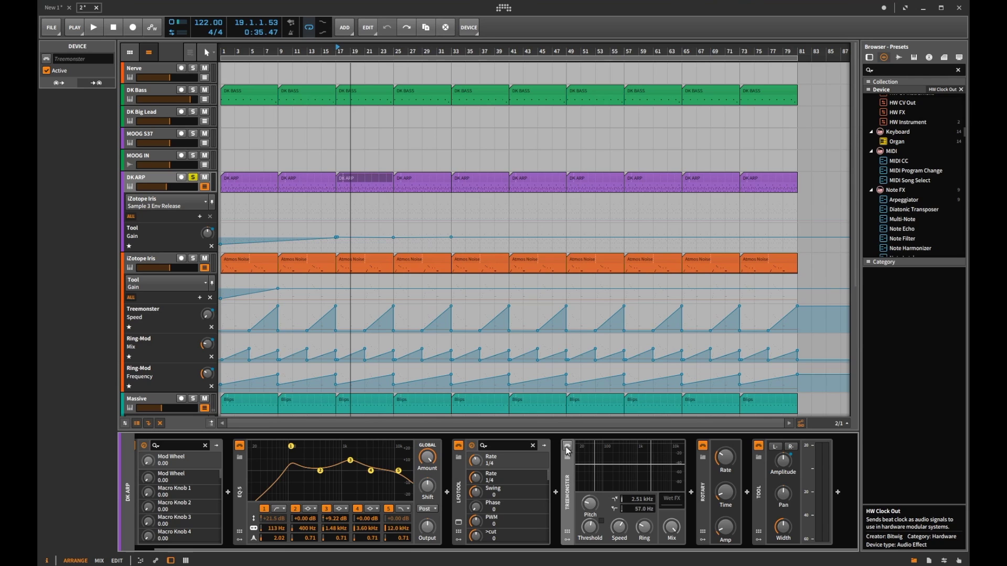
{"action": "key", "text": "space"}
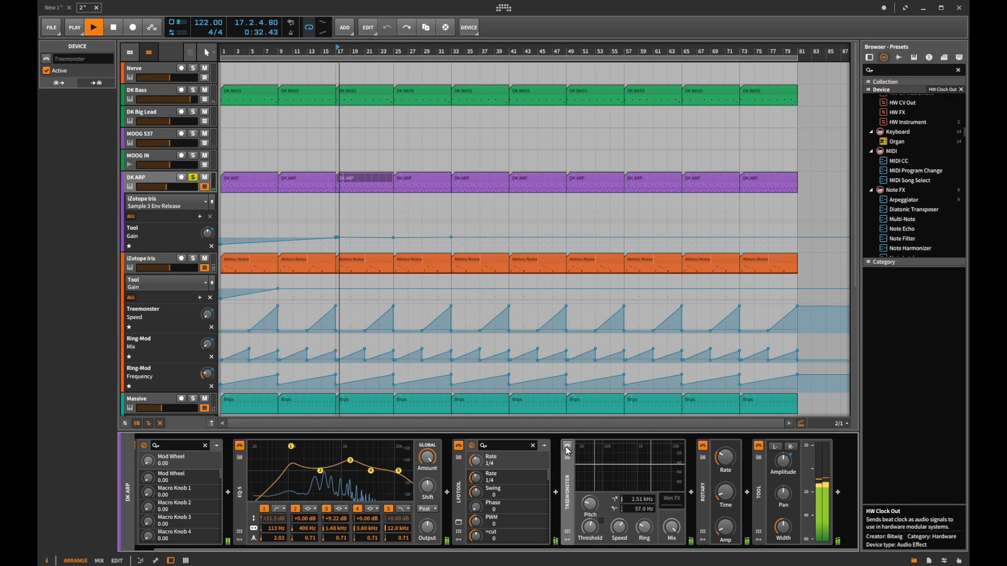
{"action": "left_click", "coordinate": [567, 447]}
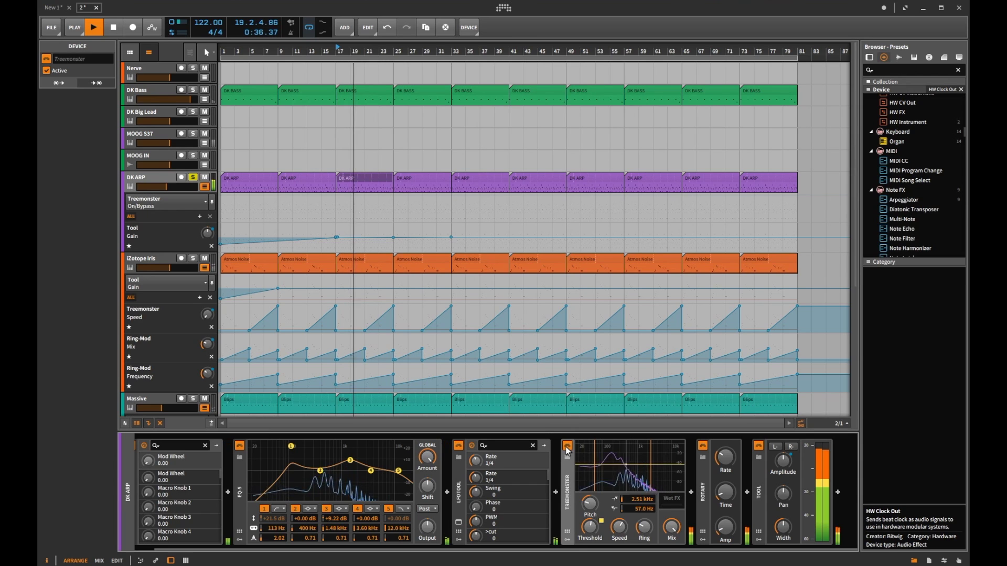
{"action": "left_click", "coordinate": [645, 527]}
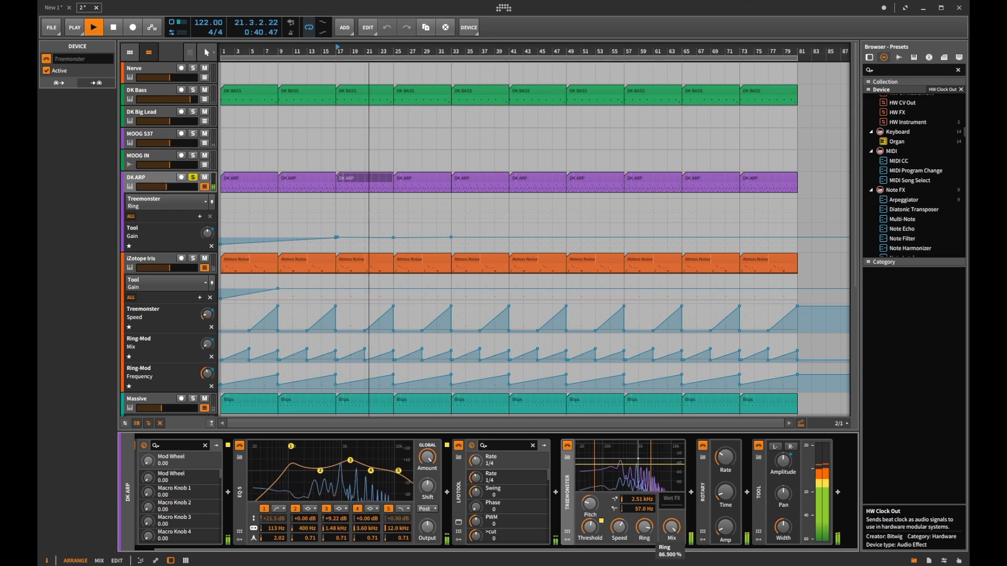
{"action": "left_click", "coordinate": [590, 510]}
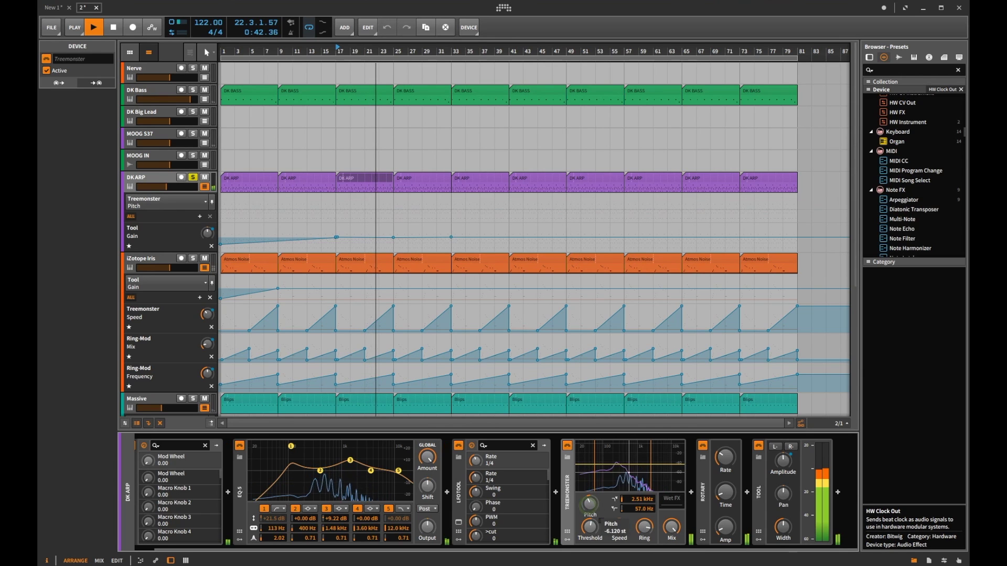
{"action": "left_click", "coordinate": [567, 447]}
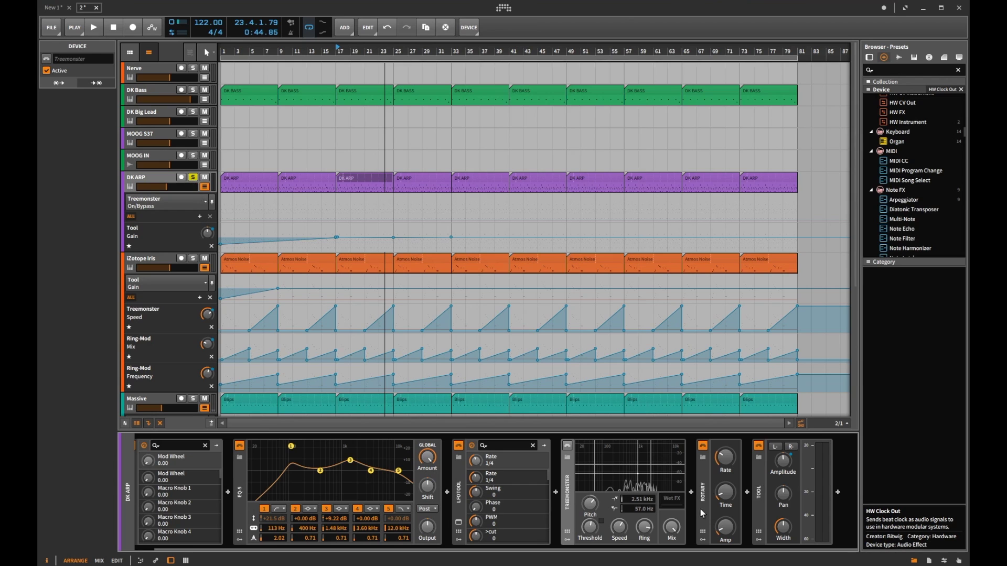
{"action": "left_click", "coordinate": [703, 498]}
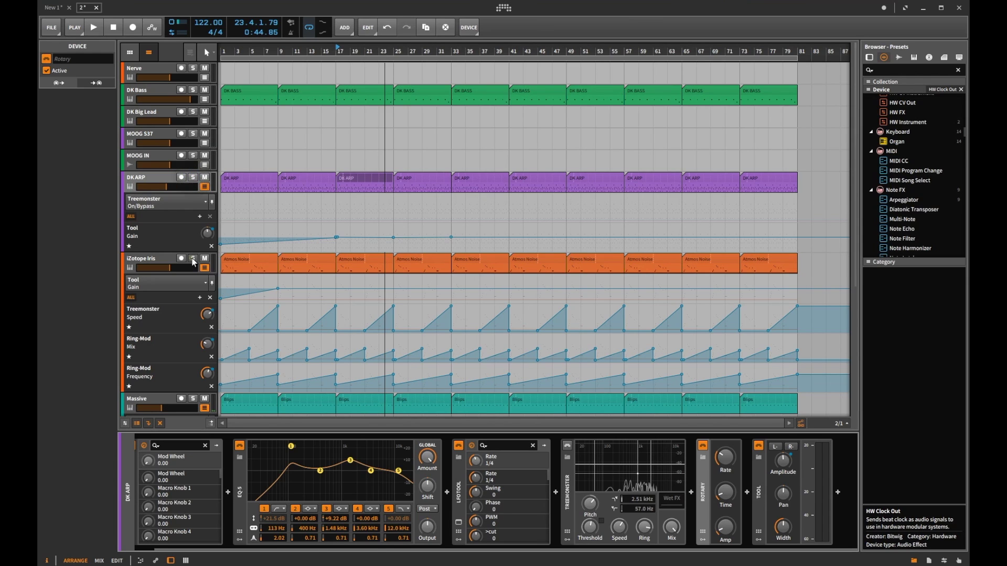
- Solo the iZotope Iris track and audition its Atmos Noise clip from bar 9 with the automation lanes in view
{"action": "left_click", "coordinate": [295, 259]}
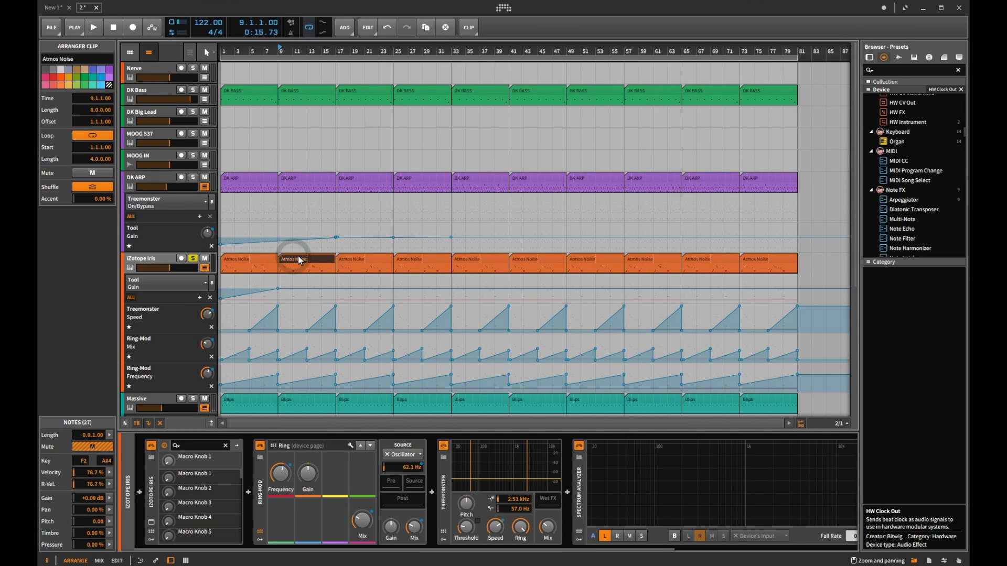
{"action": "scroll", "coordinate": [297, 256], "scroll_direction": "down", "scroll_amount": 5}
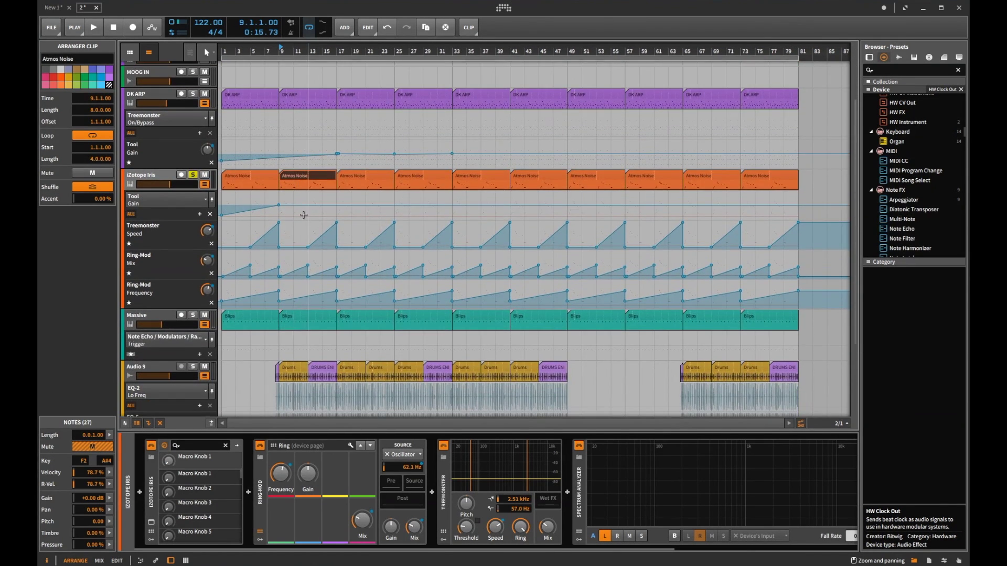
{"action": "scroll", "coordinate": [304, 215], "scroll_direction": "down", "scroll_amount": 2}
{"action": "key", "text": "space"}
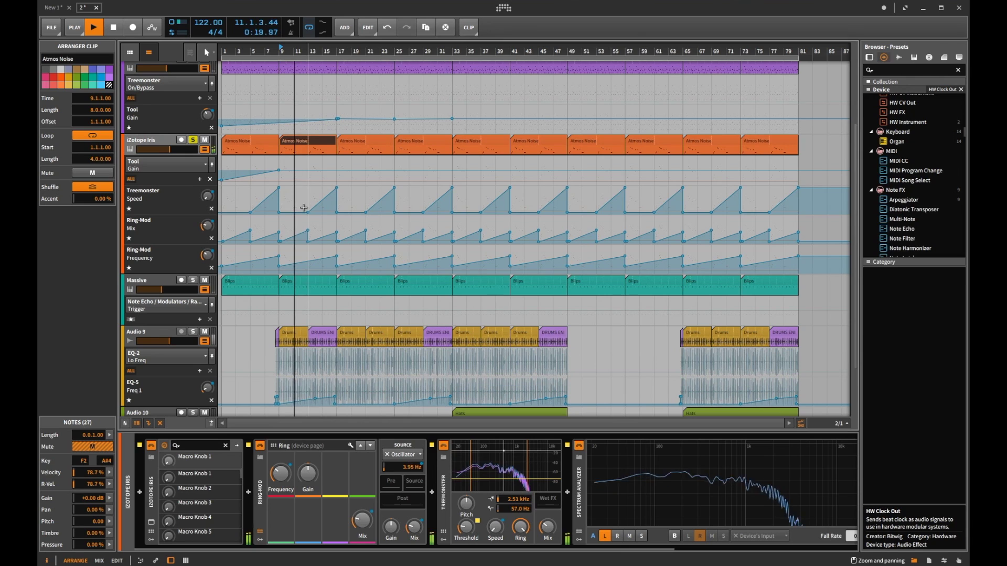
{"action": "key", "text": "space"}
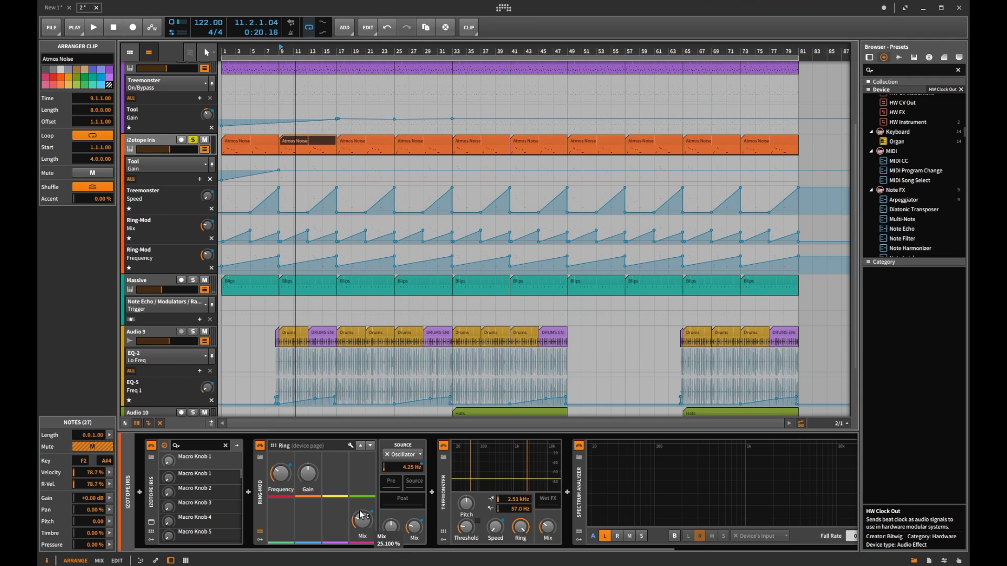
- Select the Spectrum Analyzer in the iZotope Iris track's device chain
{"action": "scroll", "coordinate": [361, 515], "scroll_direction": "right", "scroll_amount": 5}
{"action": "left_click", "coordinate": [343, 499]}
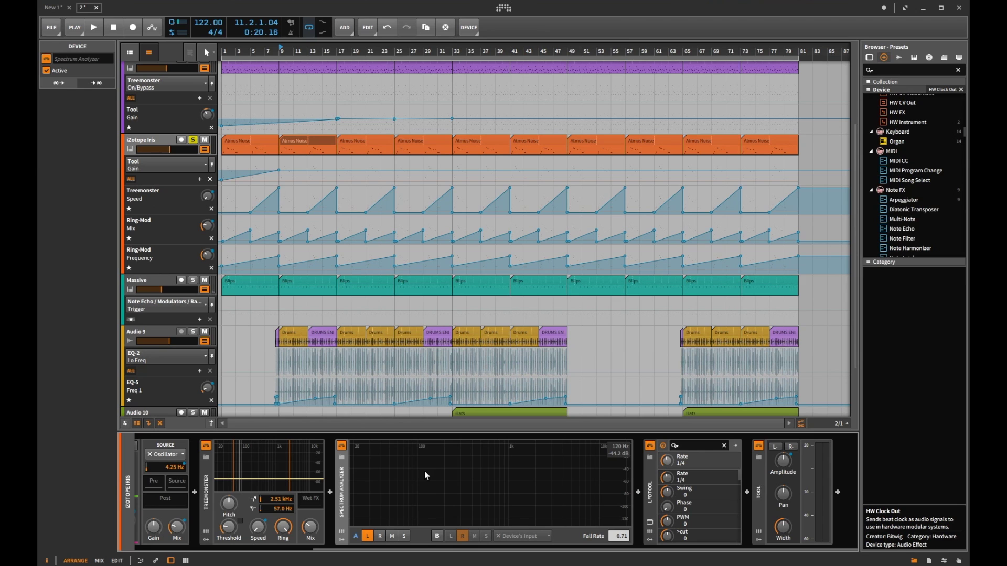
- Audition iZotope Iris through its Spectrum Analyzer, release its solo, and solo Audio 9 with the bar 9 Drums clip selected
{"action": "key", "text": "space"}
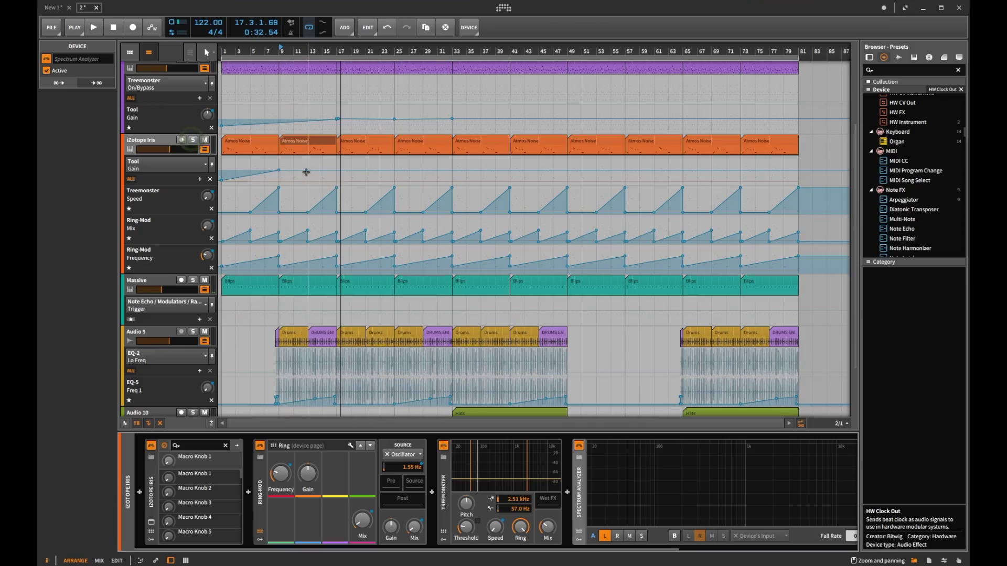
{"action": "scroll", "coordinate": [307, 176], "scroll_direction": "down", "scroll_amount": 3}
{"action": "scroll", "coordinate": [307, 176], "scroll_direction": "down", "scroll_amount": 1}
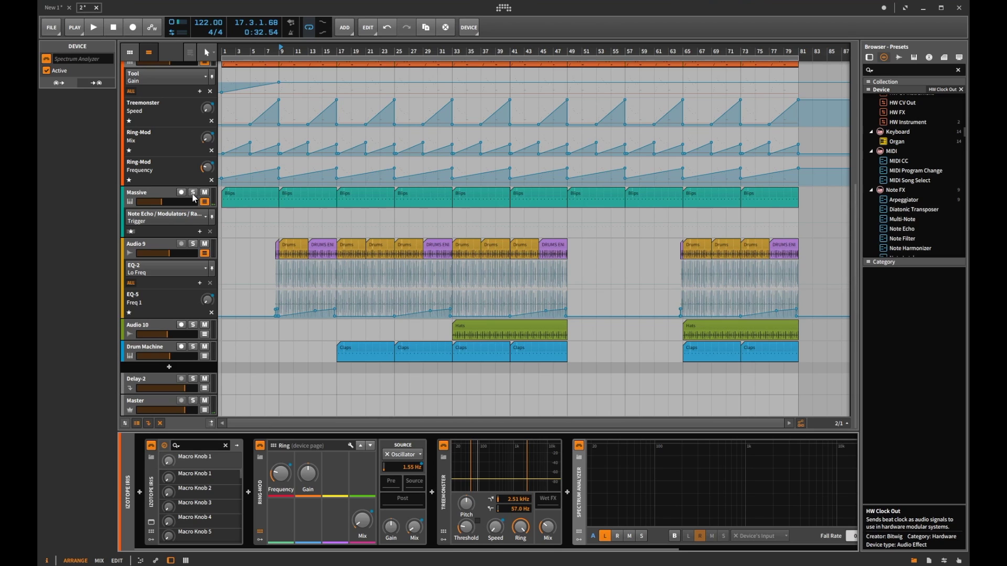
{"action": "left_click", "coordinate": [193, 244]}
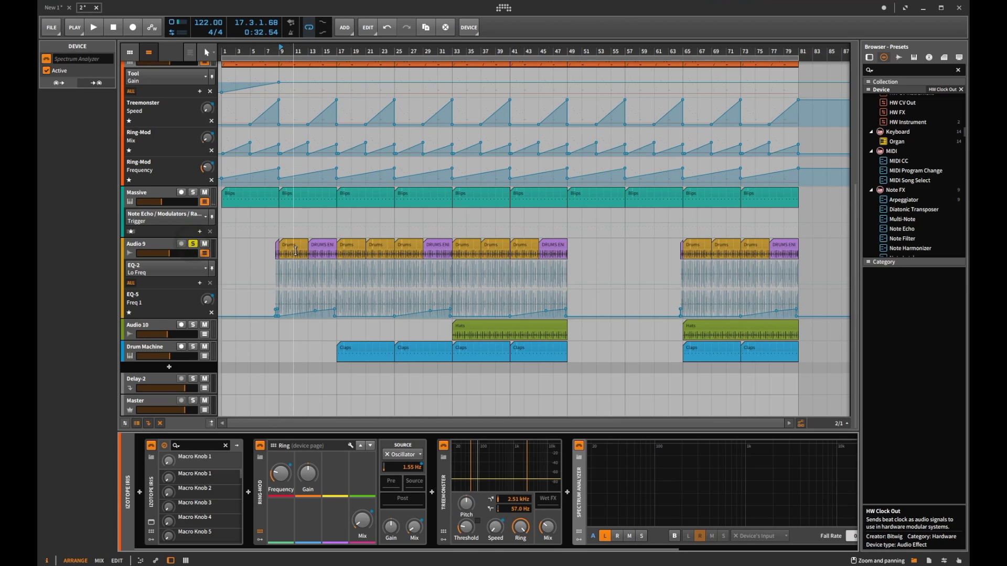
{"action": "left_click", "coordinate": [294, 249]}
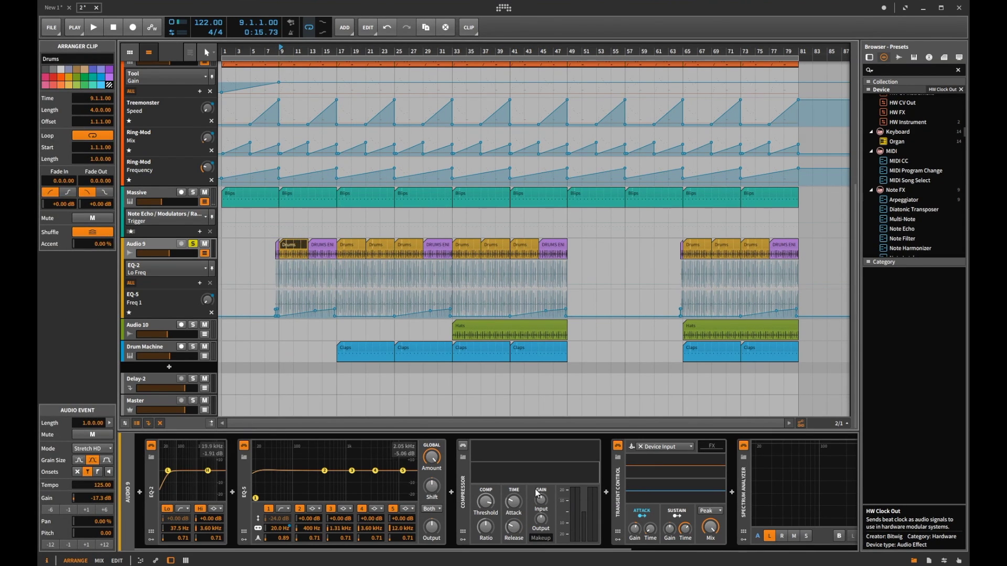
- Look through Audio 9's device chain, audition its Drums clip from bar 9 and unsolo the track
{"action": "scroll", "coordinate": [492, 520], "scroll_direction": "right", "scroll_amount": 5}
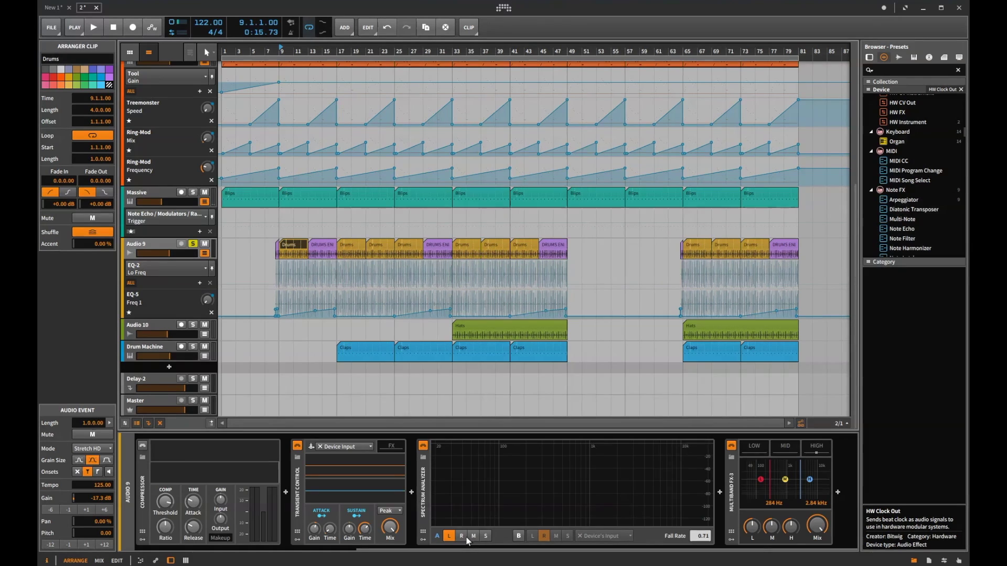
{"action": "scroll", "coordinate": [469, 541], "scroll_direction": "left", "scroll_amount": 5}
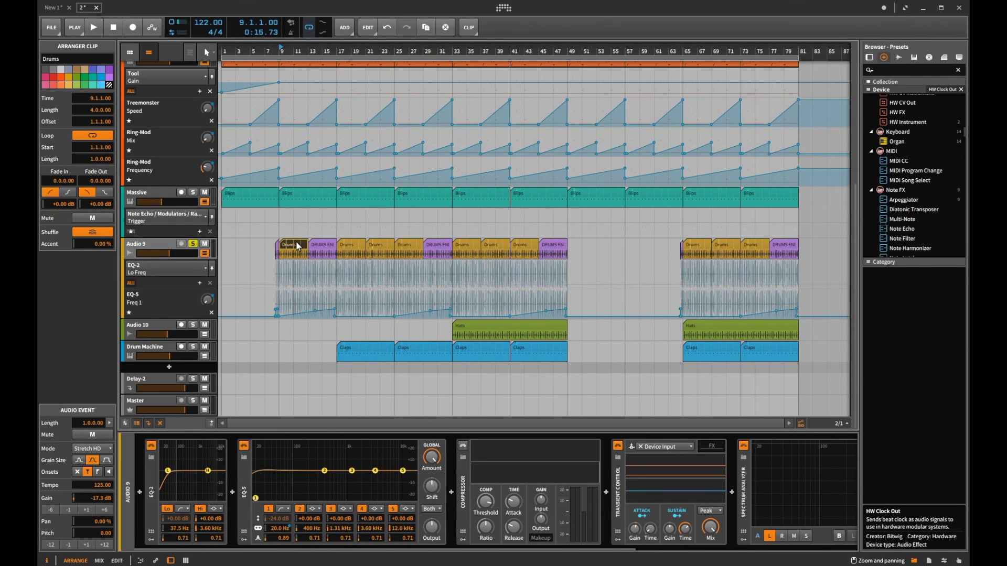
{"action": "key", "text": "space"}
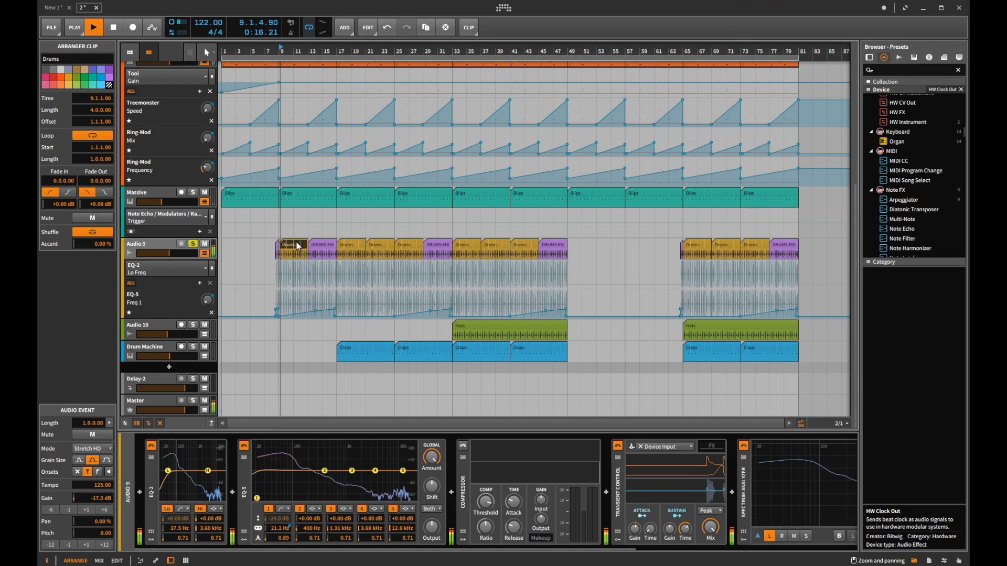
{"action": "key", "text": "space"}
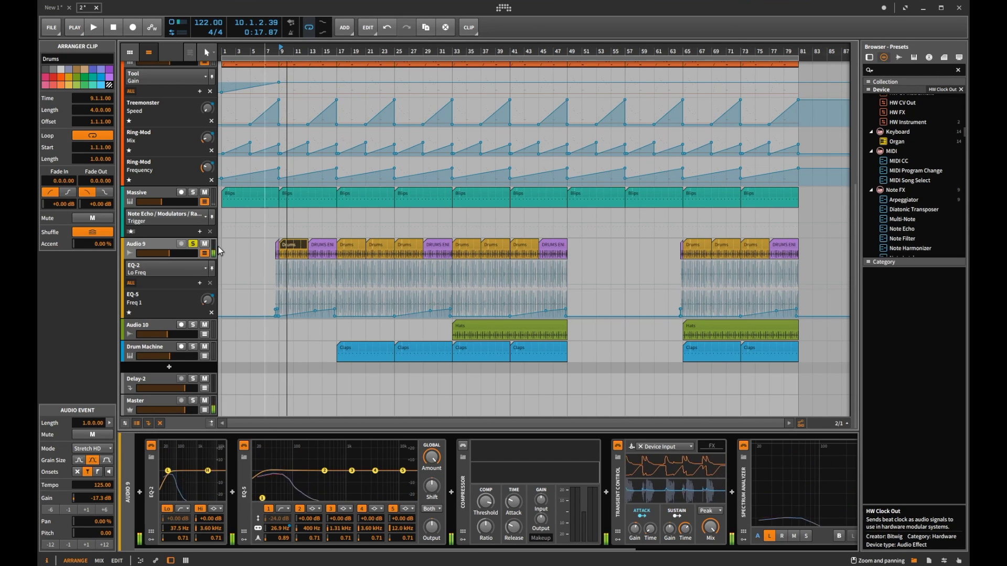
{"action": "left_click", "coordinate": [193, 244]}
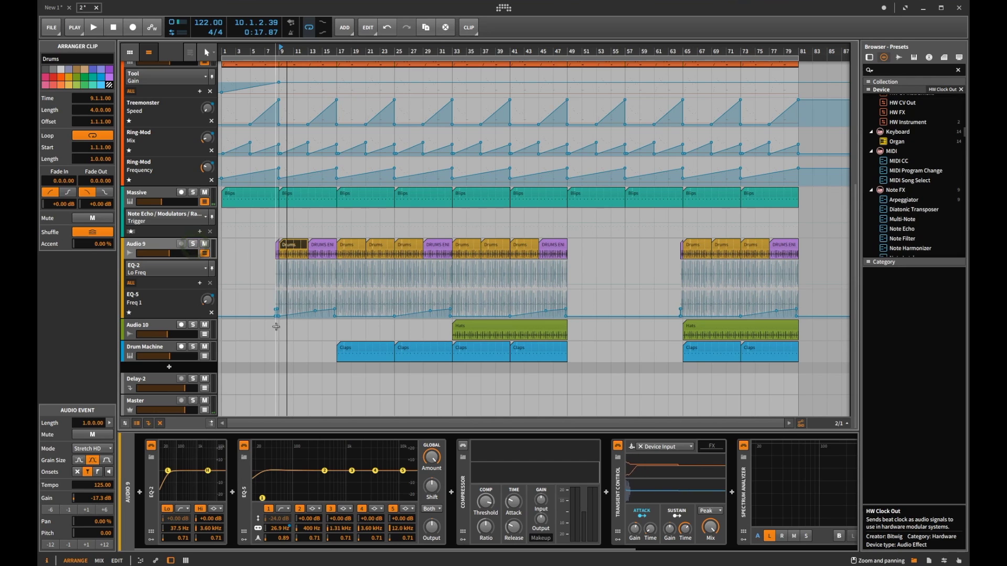
- Audition the Audio 10 track's Hats clip from bar 33 in solo and release the solo
{"action": "left_click", "coordinate": [454, 324]}
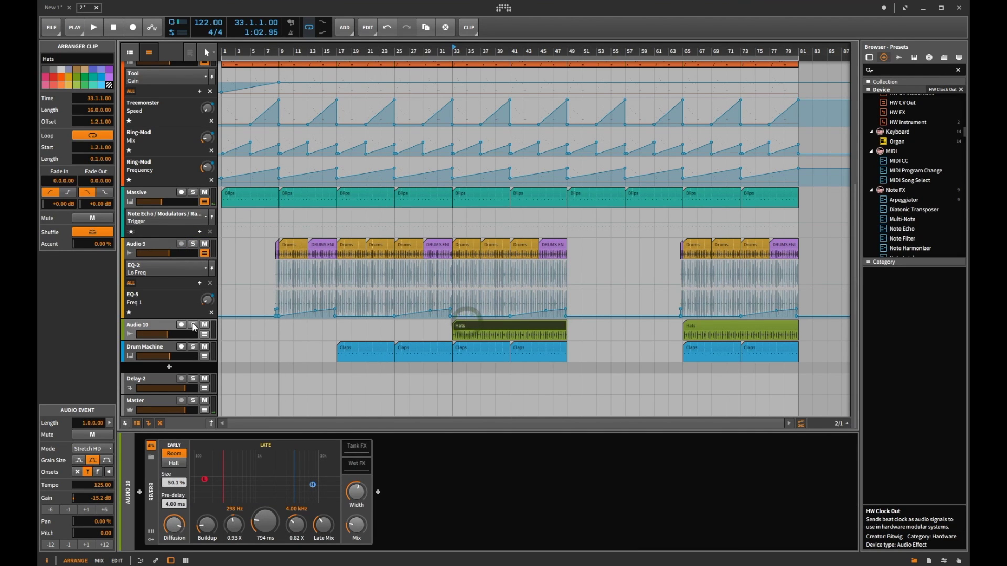
{"action": "key", "text": "space"}
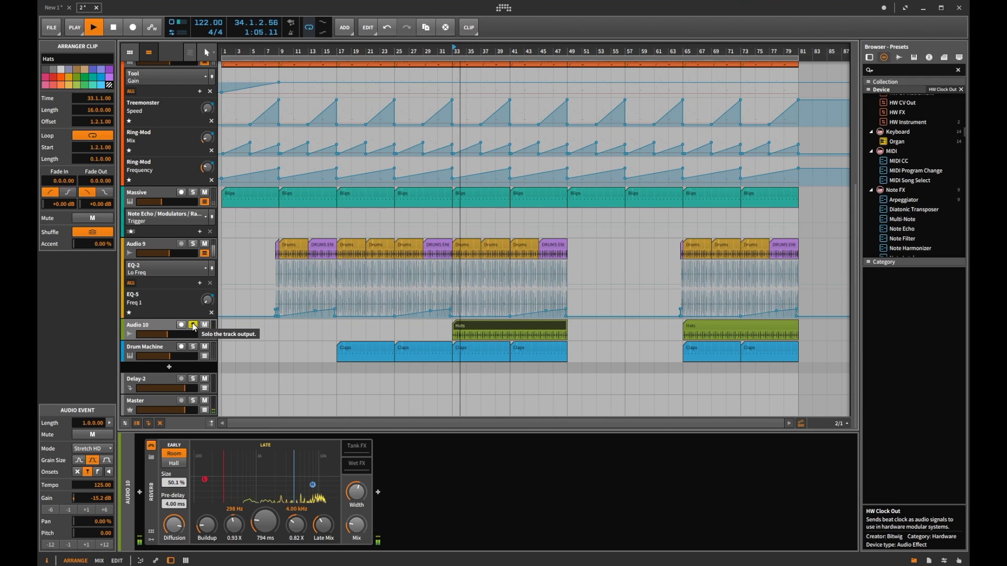
{"action": "left_click", "coordinate": [193, 326]}
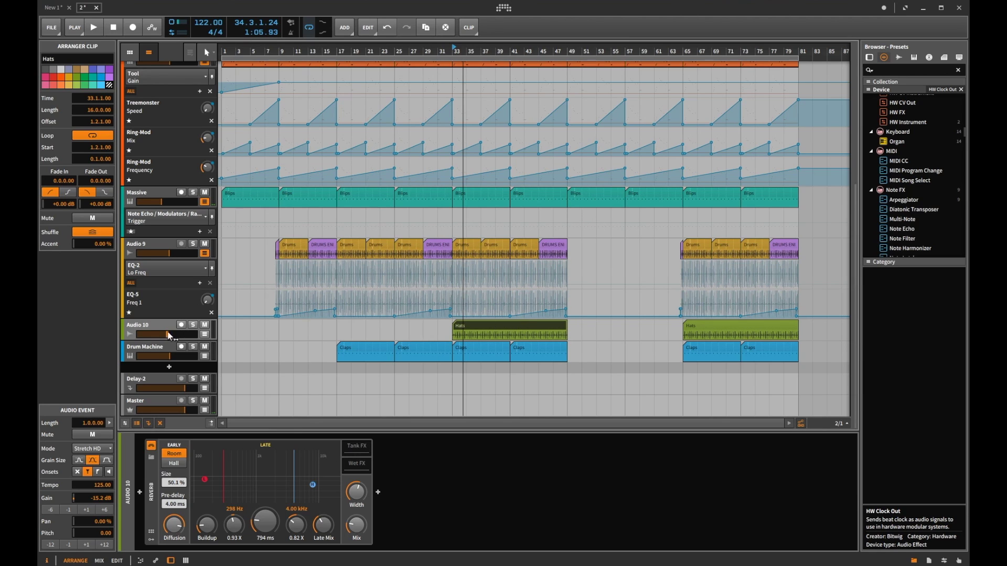
{"action": "left_click", "coordinate": [193, 325]}
{"action": "key", "text": "space"}
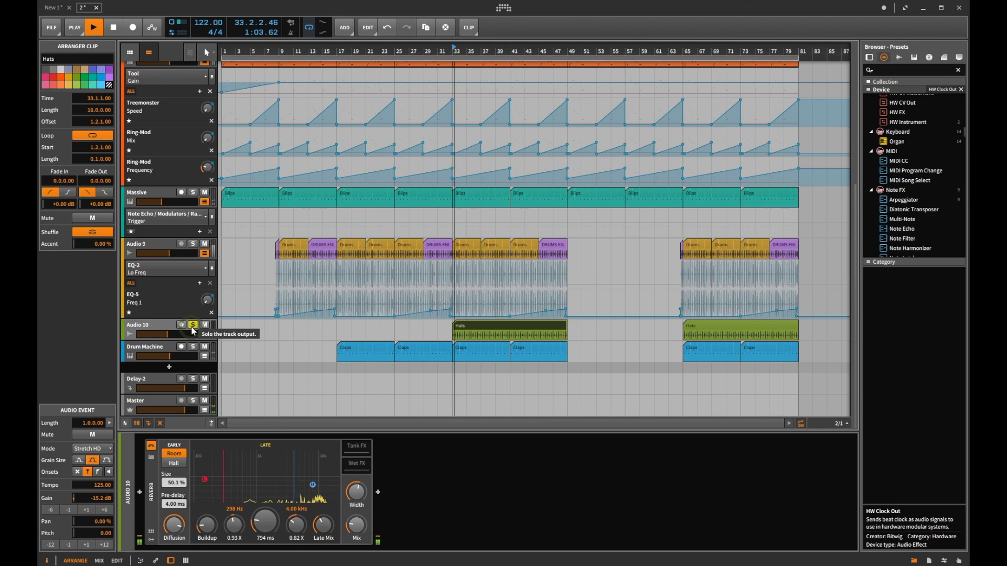
{"action": "key", "text": "space"}
{"action": "left_click", "coordinate": [193, 326]}
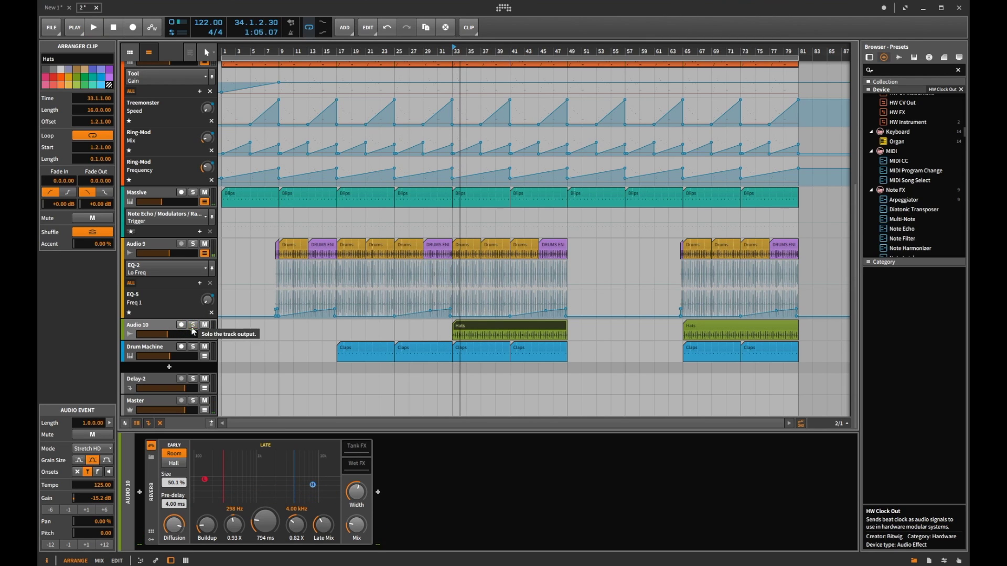
- Audition the Drum Machine track's Claps clip from bar 17 in solo and release the solo
{"action": "left_click", "coordinate": [344, 347]}
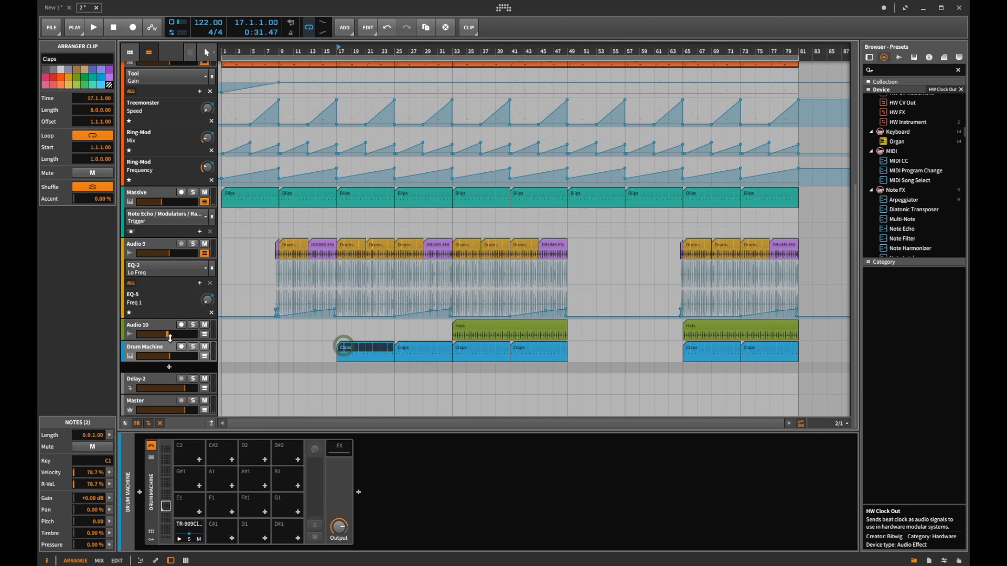
{"action": "left_click", "coordinate": [189, 347]}
{"action": "left_click", "coordinate": [193, 347]}
{"action": "key", "text": "space"}
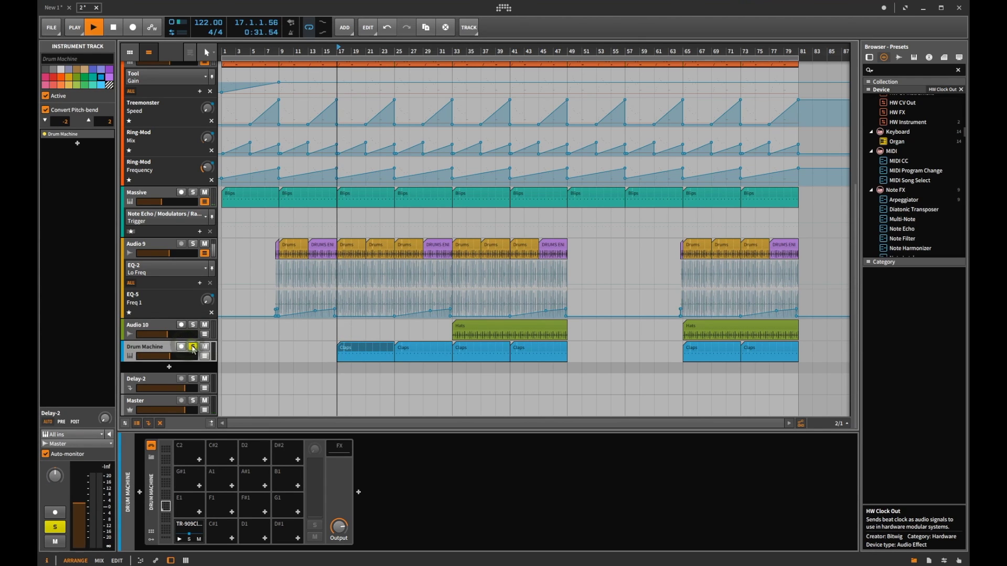
{"action": "left_click", "coordinate": [192, 347]}
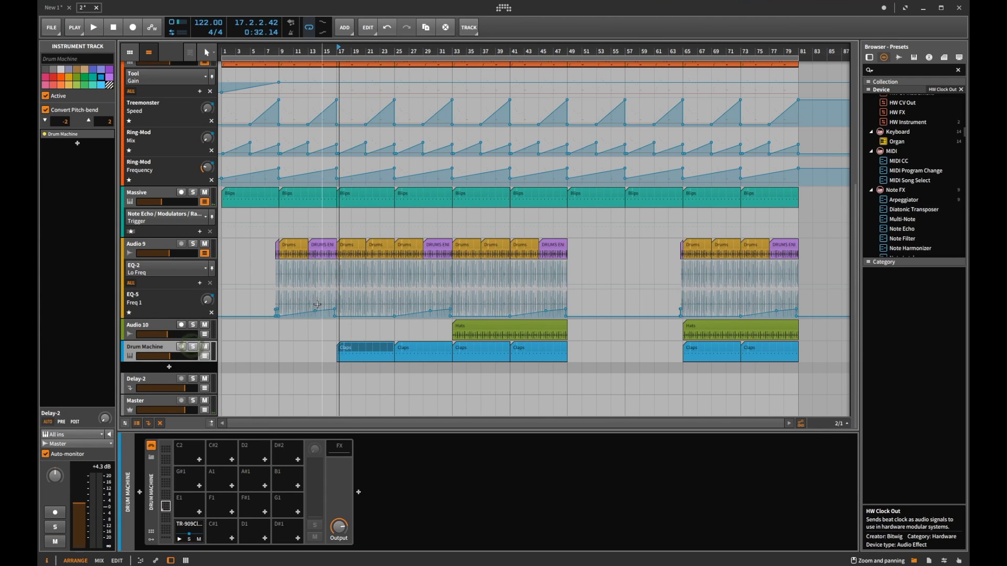
- Select the Massive track's first Blips clip and look through the track's whole device chain
{"action": "scroll", "coordinate": [309, 304], "scroll_direction": "up", "scroll_amount": 3}
{"action": "left_click", "coordinate": [239, 271]}
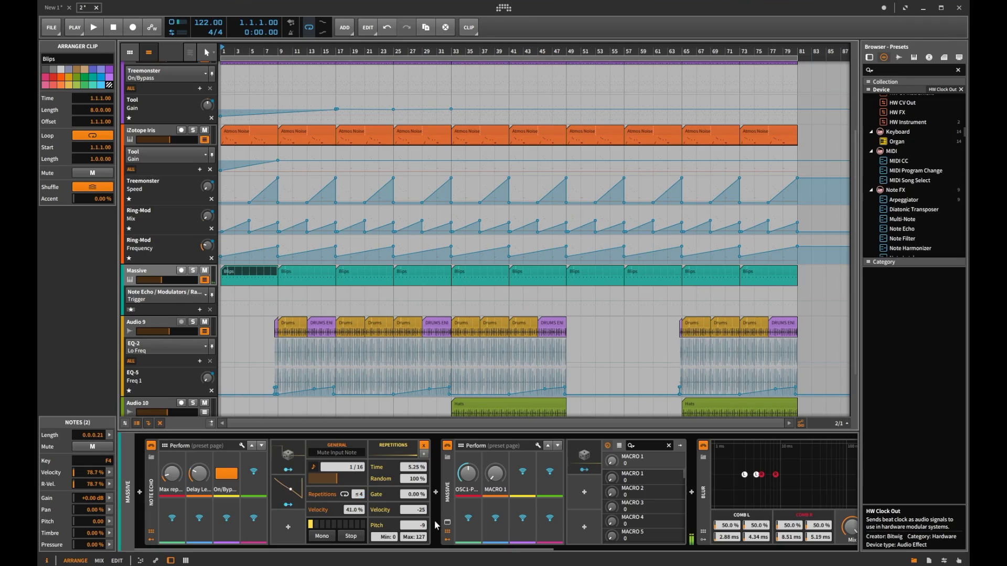
{"action": "scroll", "coordinate": [434, 520], "scroll_direction": "right", "scroll_amount": 5}
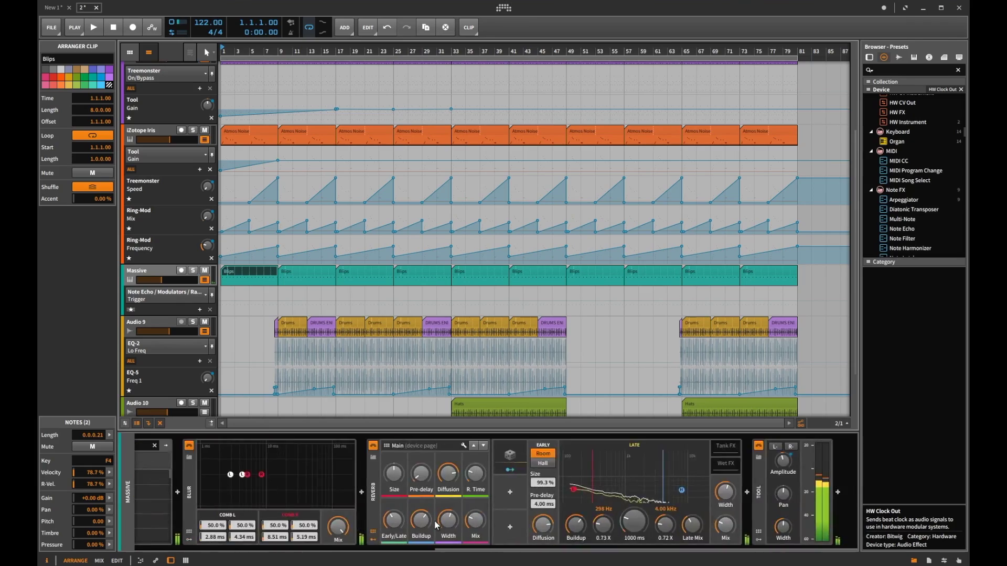
{"action": "scroll", "coordinate": [435, 521], "scroll_direction": "left", "scroll_amount": 5}
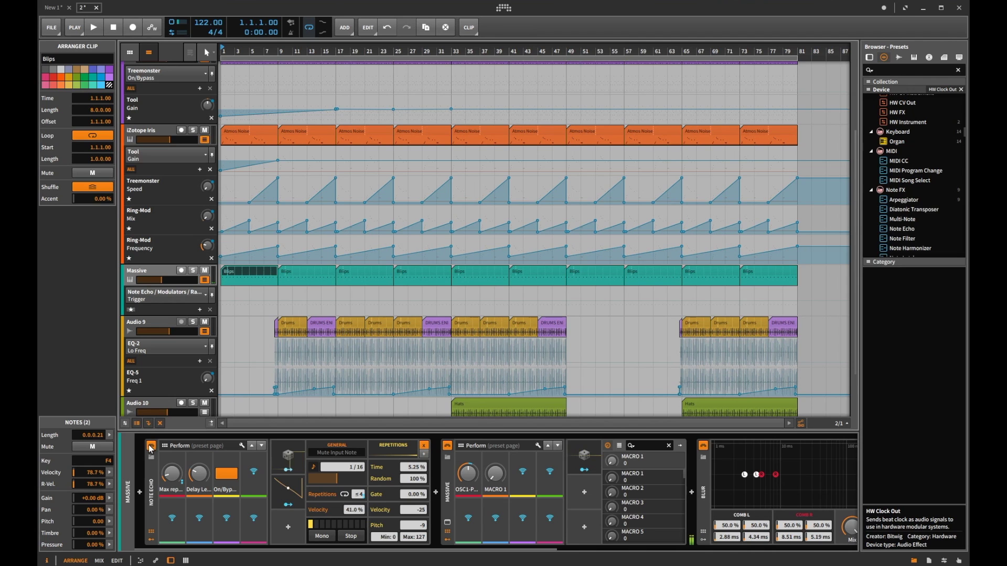
- Bypass the Note Echo, Blur and Reverb devices on the Massive track
{"action": "left_click", "coordinate": [151, 447]}
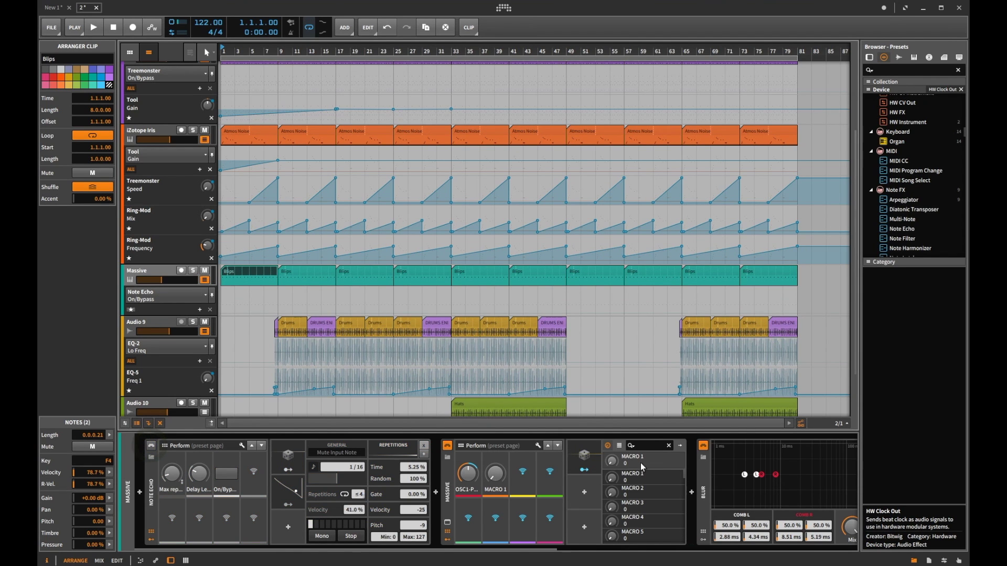
{"action": "left_click", "coordinate": [703, 446]}
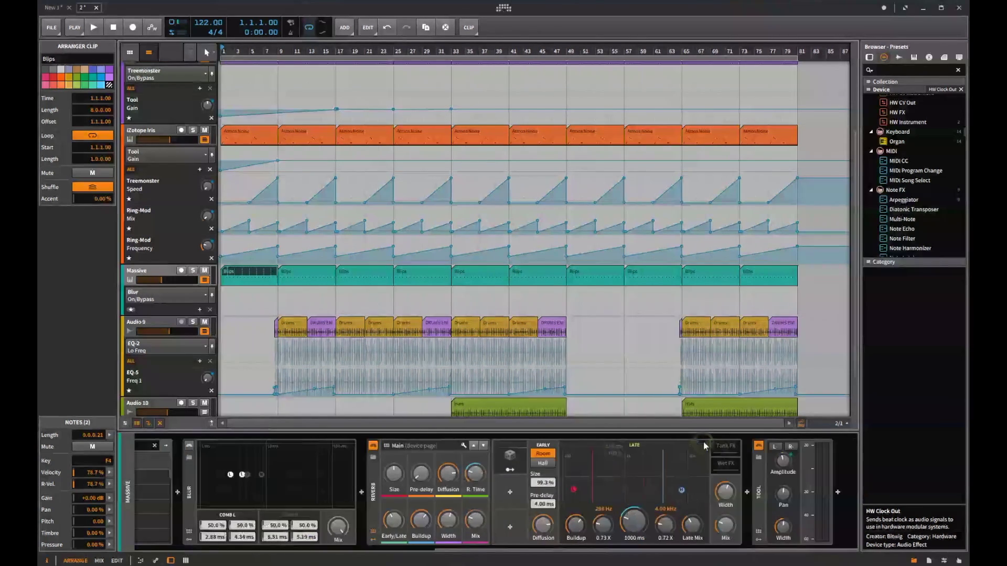
{"action": "left_click", "coordinate": [373, 445]}
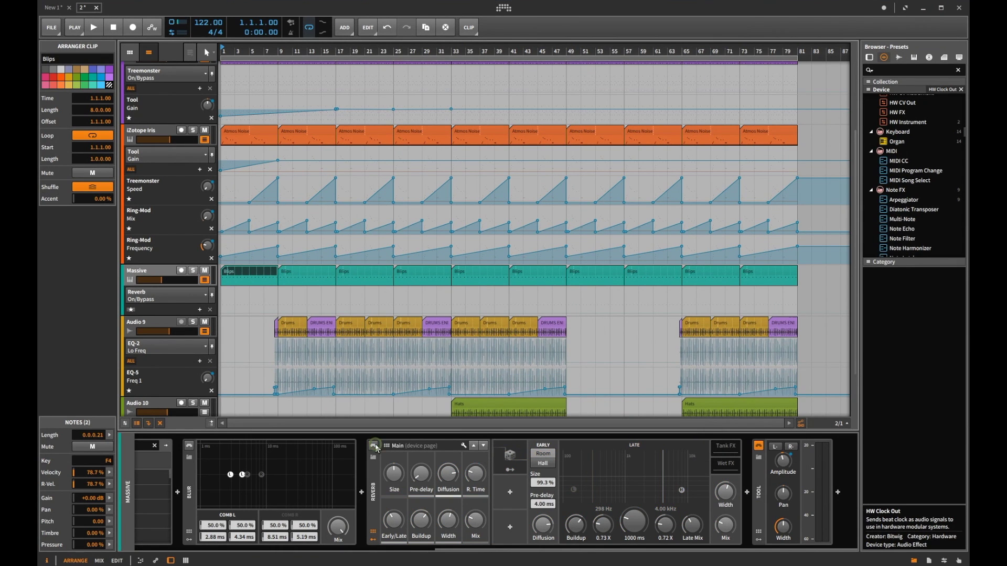
{"action": "scroll", "coordinate": [360, 477], "scroll_direction": "up", "scroll_amount": 5}
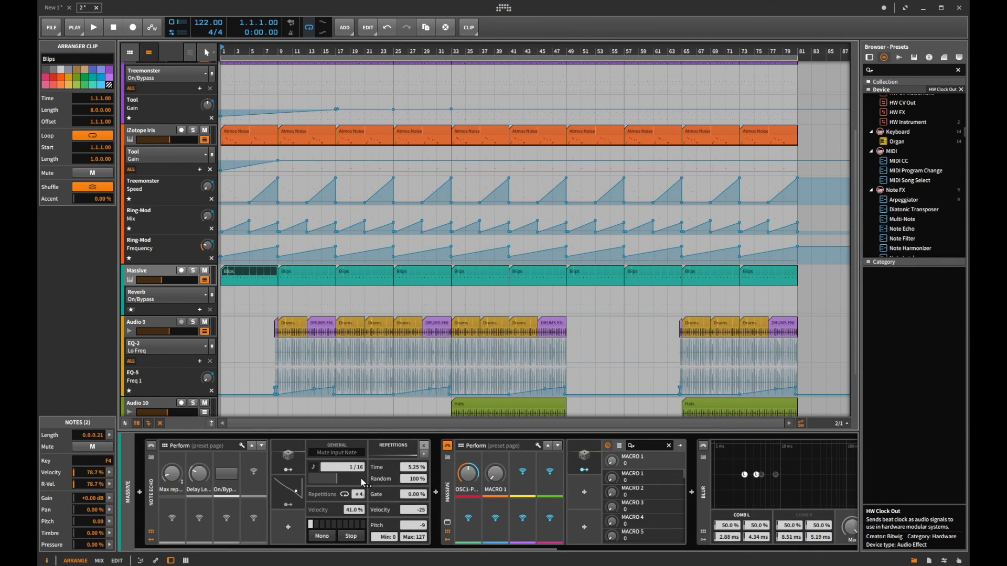
- Solo the Massive track and audition its Blips clip from bar 1 without the bypassed effects
{"action": "left_click", "coordinate": [450, 496]}
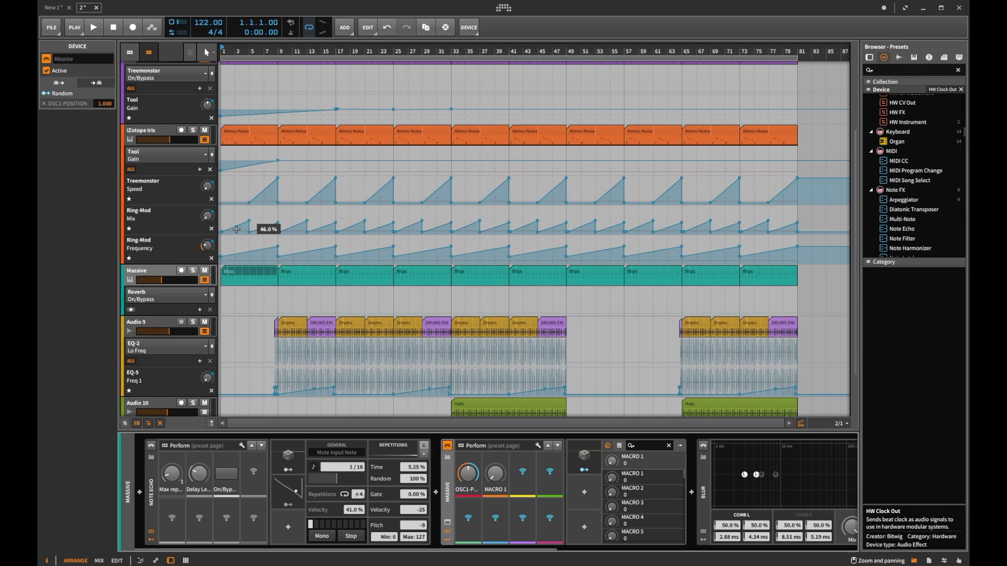
{"action": "left_click", "coordinate": [193, 270]}
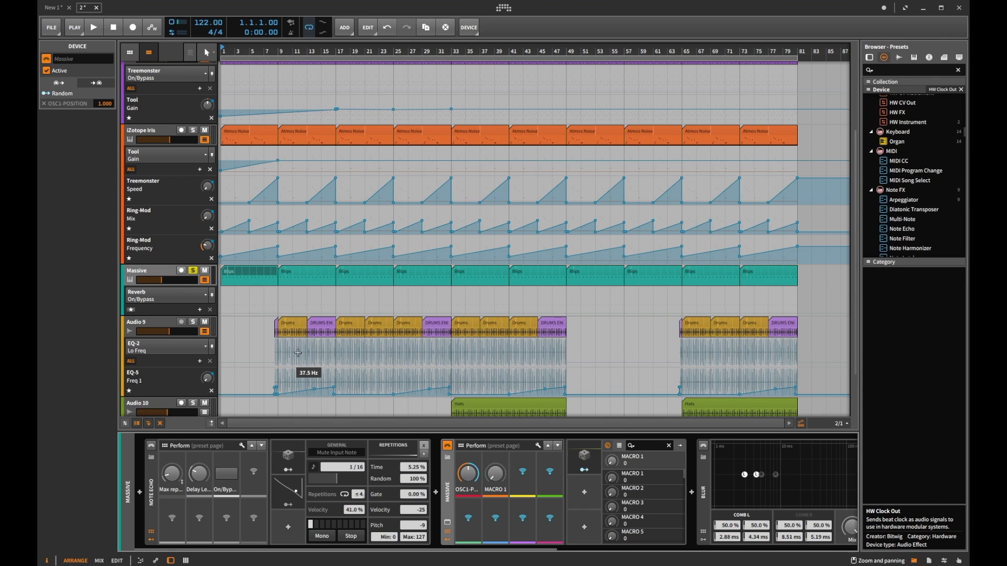
{"action": "left_click", "coordinate": [267, 274]}
{"action": "key", "text": "space"}
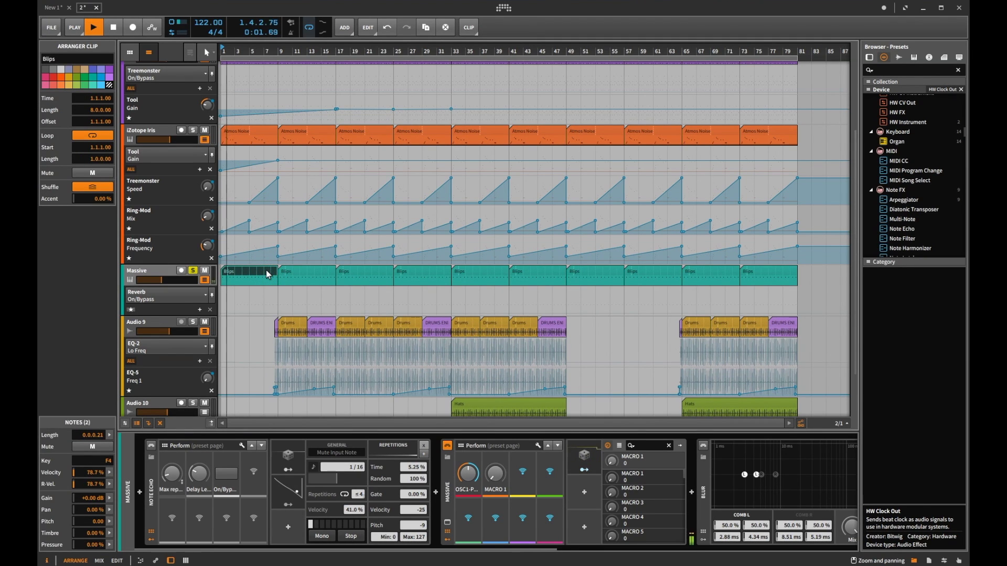
{"action": "key", "text": "space"}
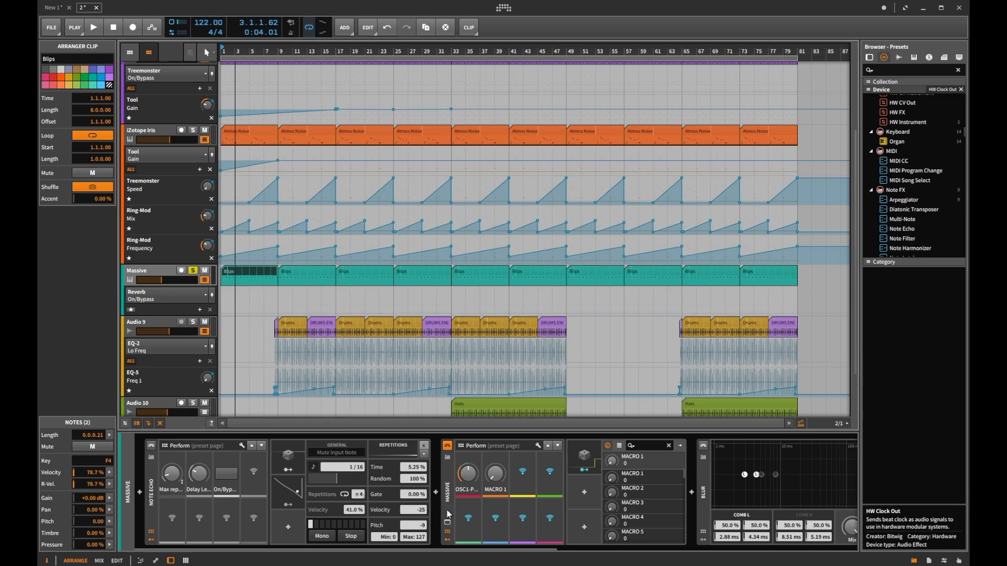
- Hide the Massive device's remote controls and modulators and look through its parameter list
{"action": "left_click", "coordinate": [448, 532]}
{"action": "left_click", "coordinate": [447, 533]}
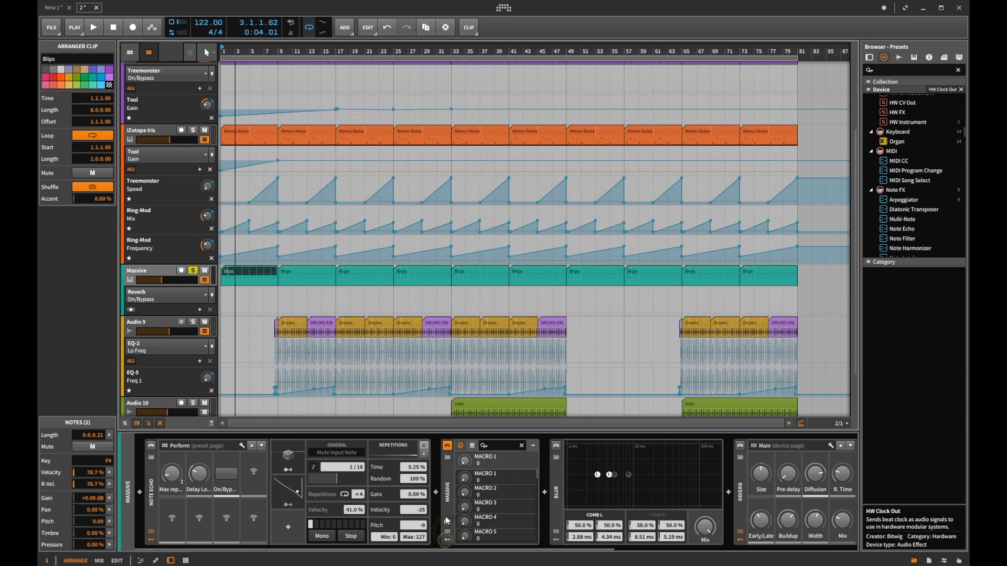
{"action": "left_click", "coordinate": [449, 489]}
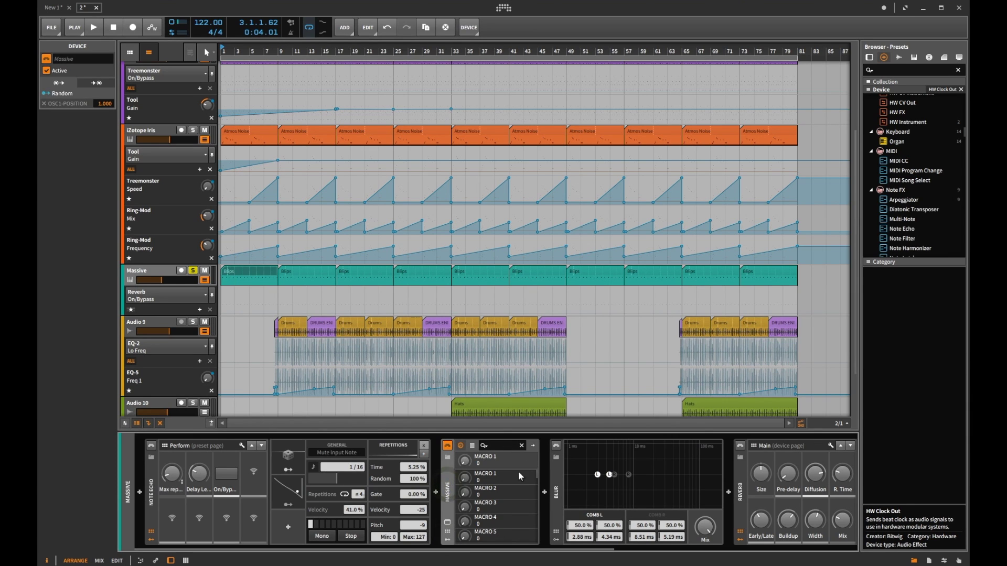
{"action": "scroll", "coordinate": [512, 480], "scroll_direction": "down", "scroll_amount": 5}
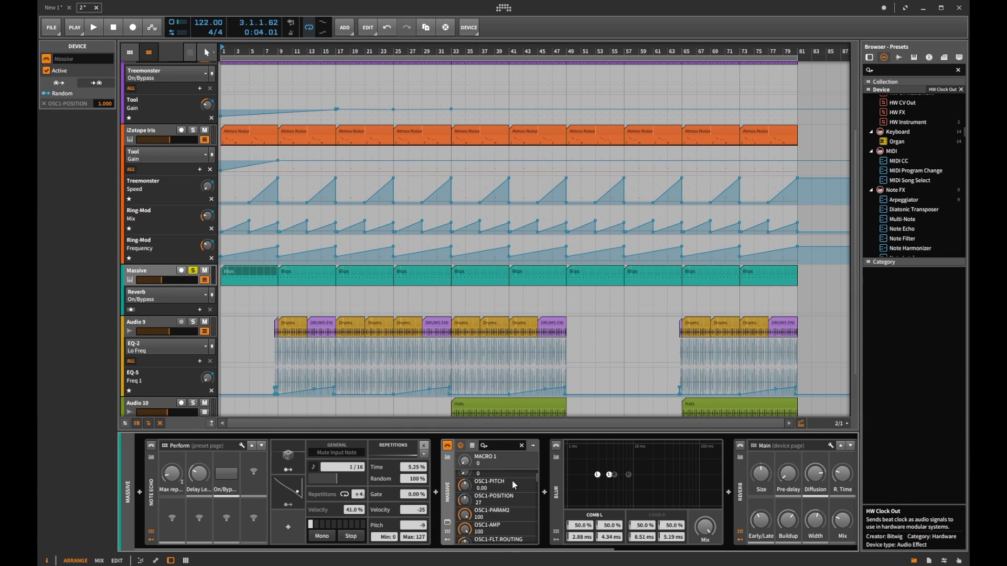
{"action": "scroll", "coordinate": [512, 480], "scroll_direction": "up", "scroll_amount": 5}
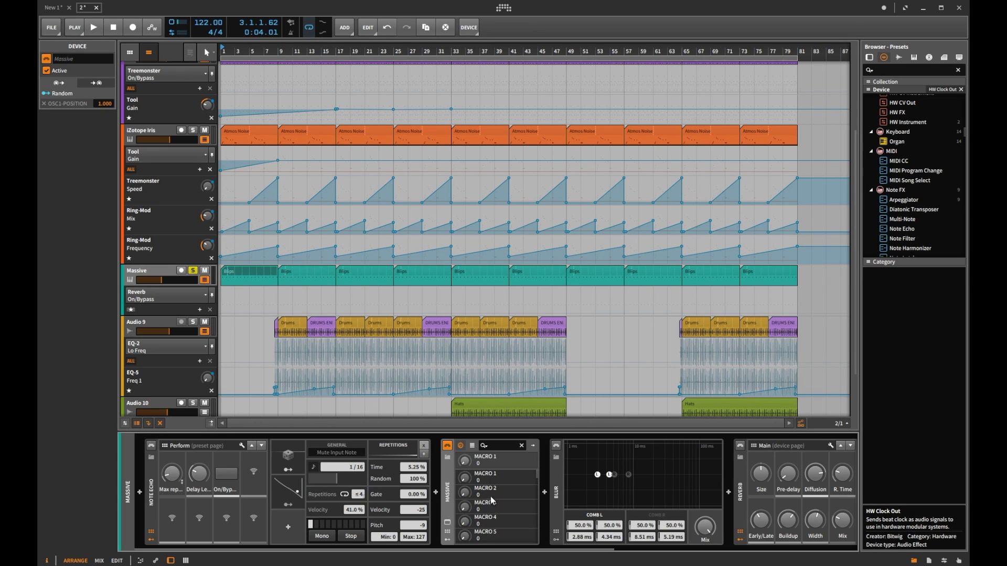
- View Massive's plug-in window, close it and show the device's remote controls again
{"action": "left_click", "coordinate": [447, 523]}
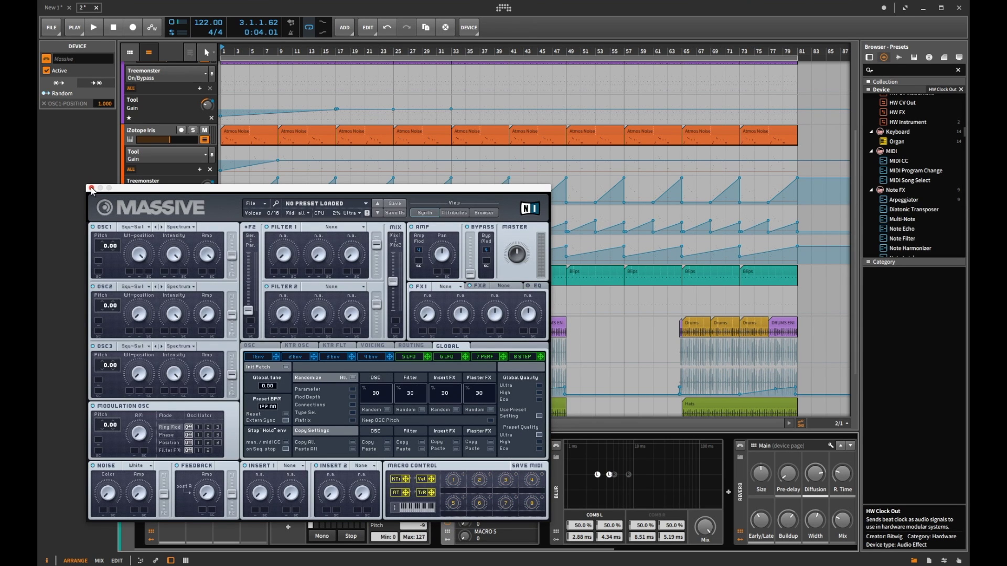
{"action": "left_click", "coordinate": [91, 188]}
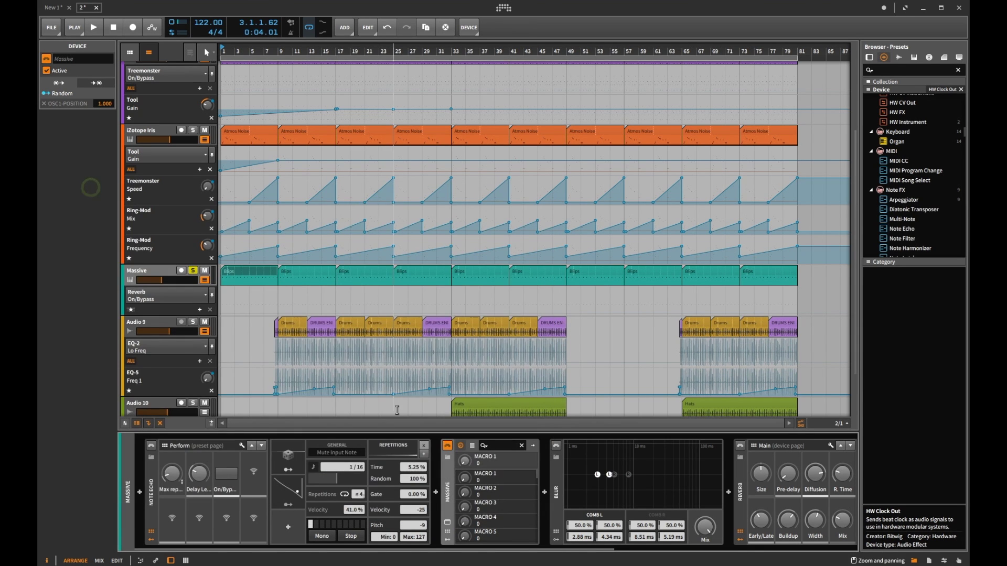
{"action": "left_click", "coordinate": [447, 532]}
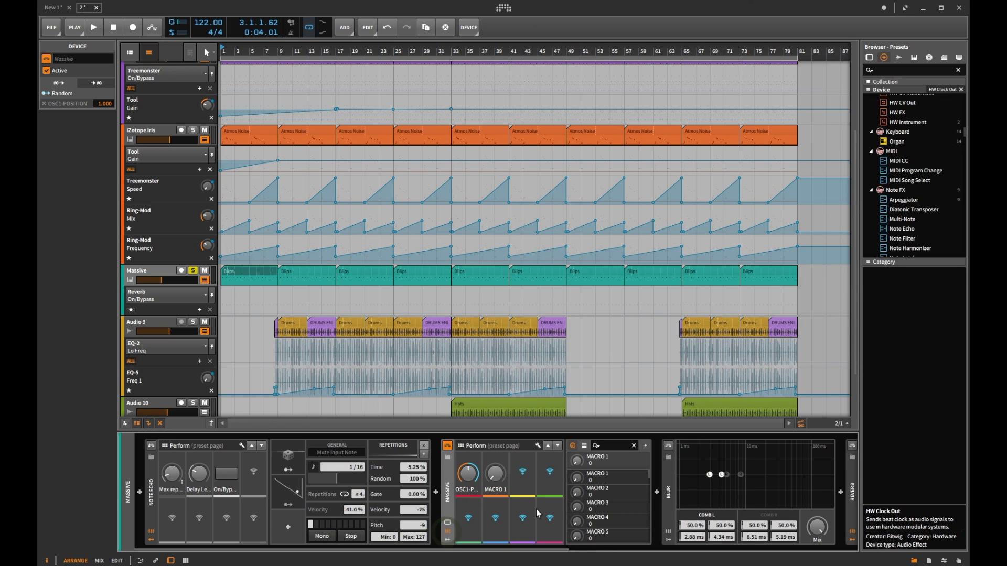
- Show the Massive device's modulators and open its Random modulator to examine the rate, smoothing and amount settings
{"action": "left_click", "coordinate": [523, 475]}
{"action": "left_click", "coordinate": [484, 509]}
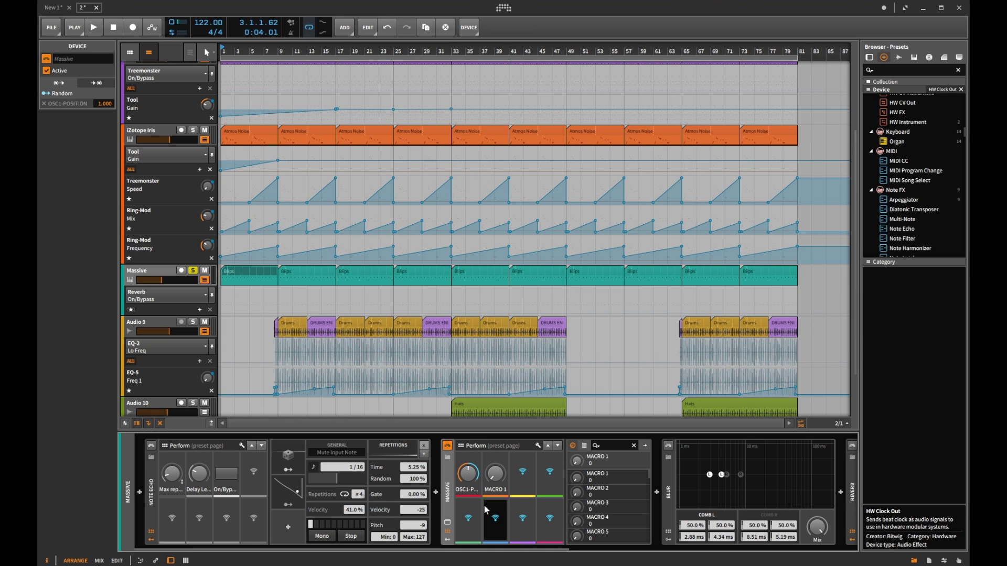
{"action": "left_click", "coordinate": [446, 541]}
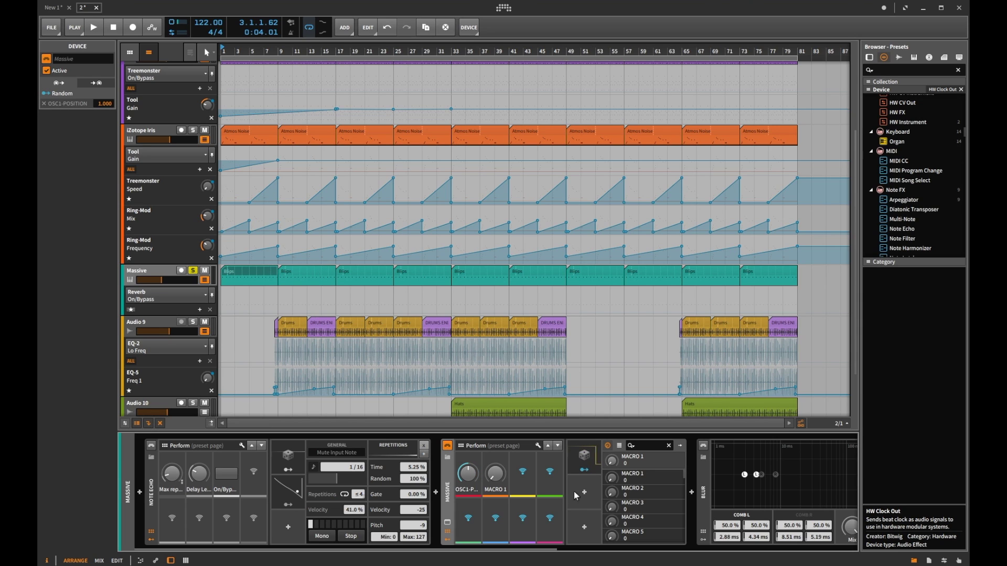
{"action": "left_click", "coordinate": [584, 459]}
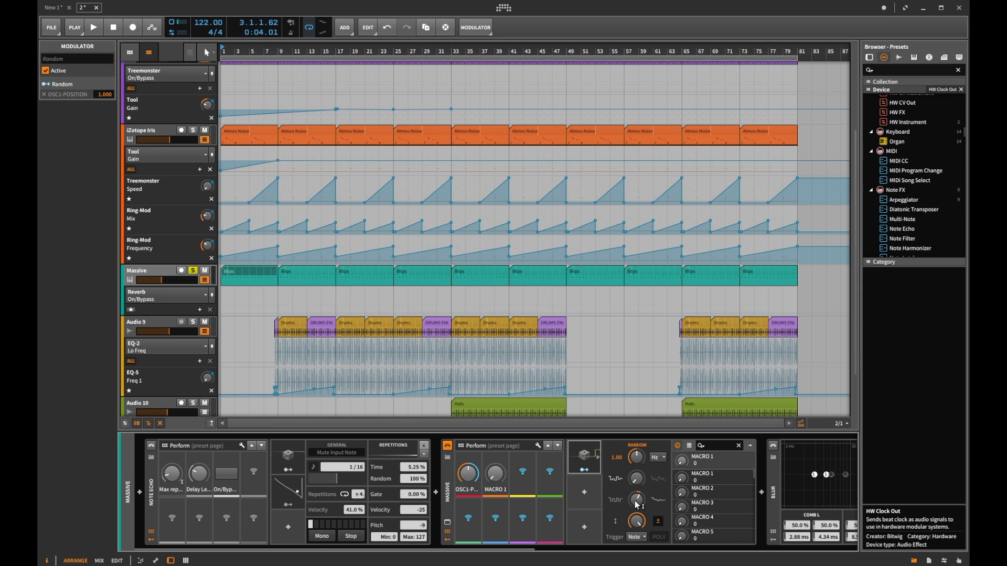
{"action": "mouse_move", "coordinate": [636, 504]}
{"action": "mouse_move", "coordinate": [637, 524]}
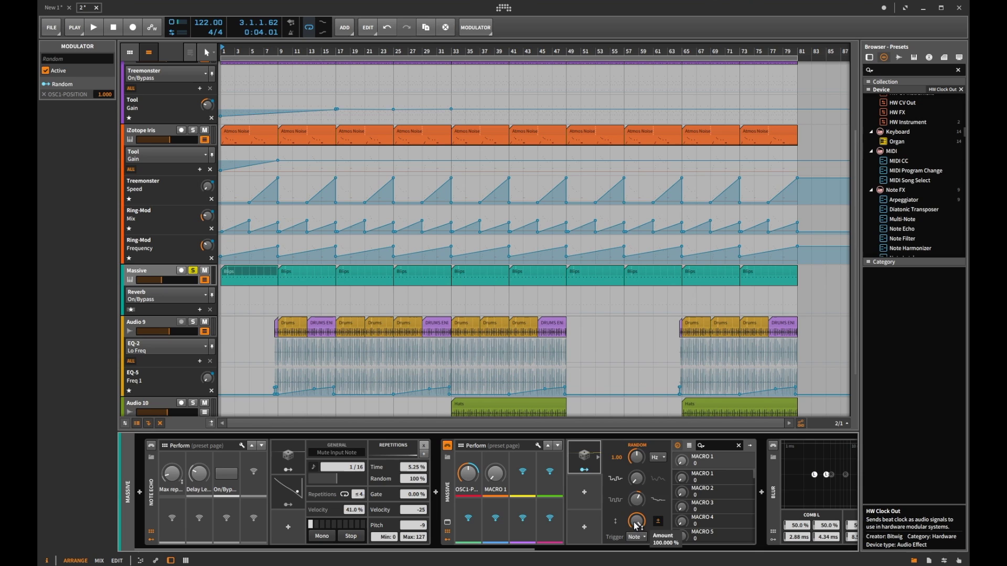
{"action": "mouse_move", "coordinate": [635, 457]}
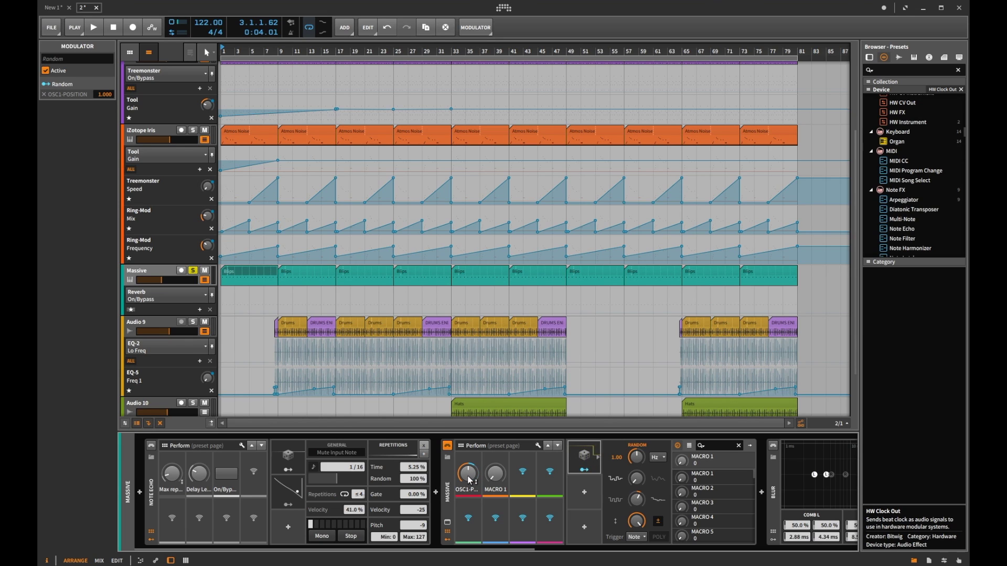
- Audition the Massive track with the Random modulation on the OSC1 position remote control, then collapse the modulator's settings
{"action": "mouse_move", "coordinate": [470, 480]}
{"action": "key", "text": "space"}
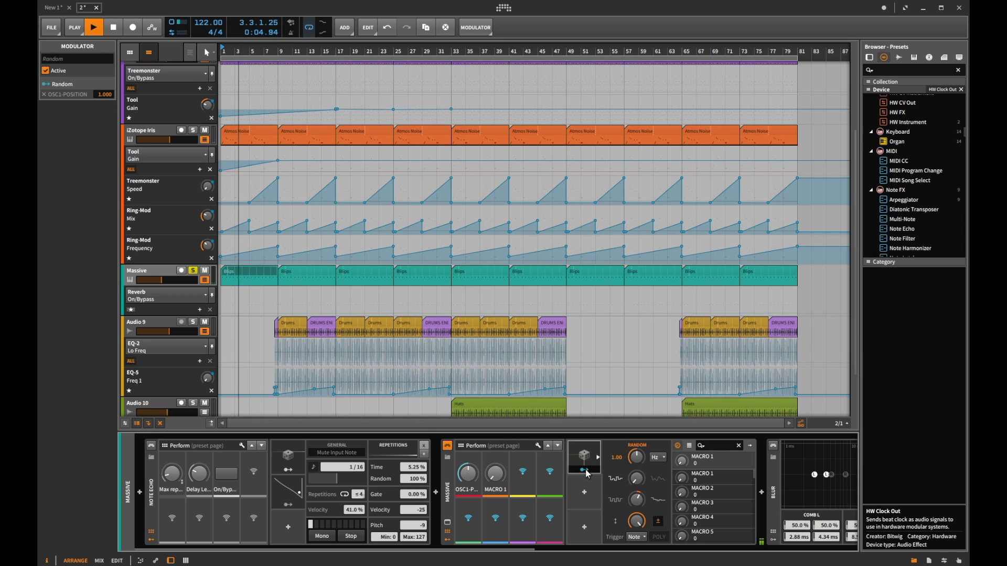
{"action": "key", "text": "space"}
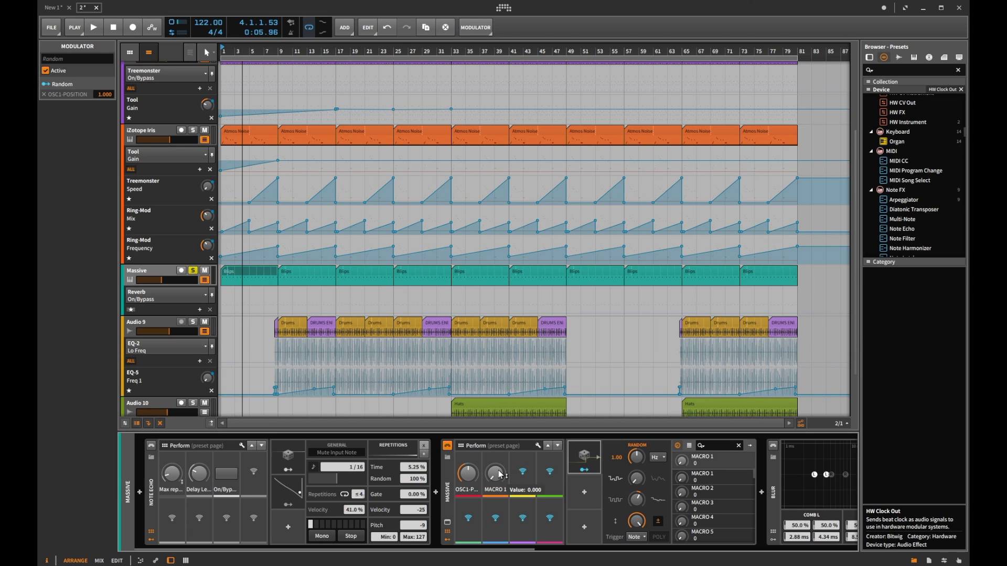
{"action": "left_click", "coordinate": [587, 456]}
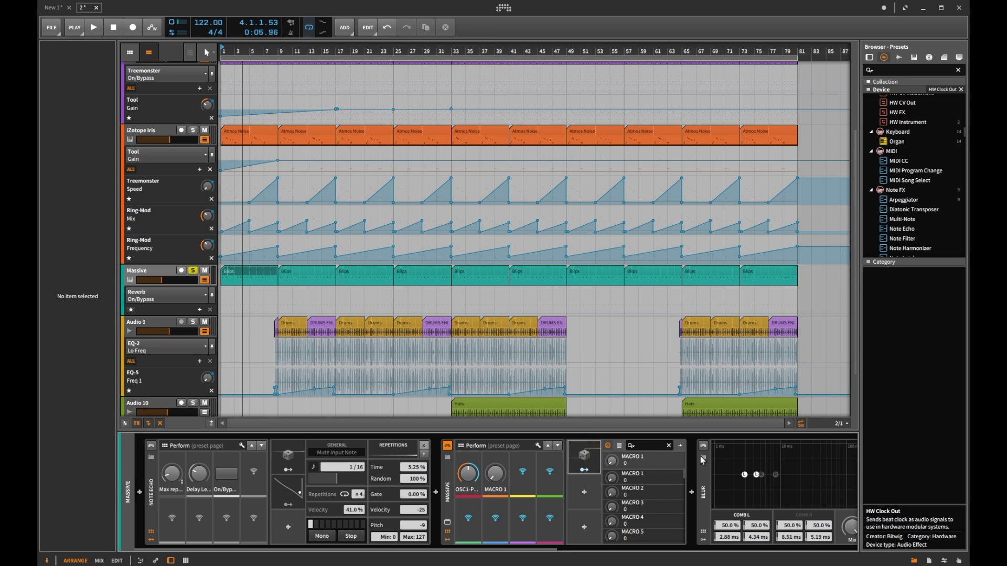
- Reactivate the Blur device on the Massive track and audition the Blips clip through it
{"action": "left_click", "coordinate": [703, 447]}
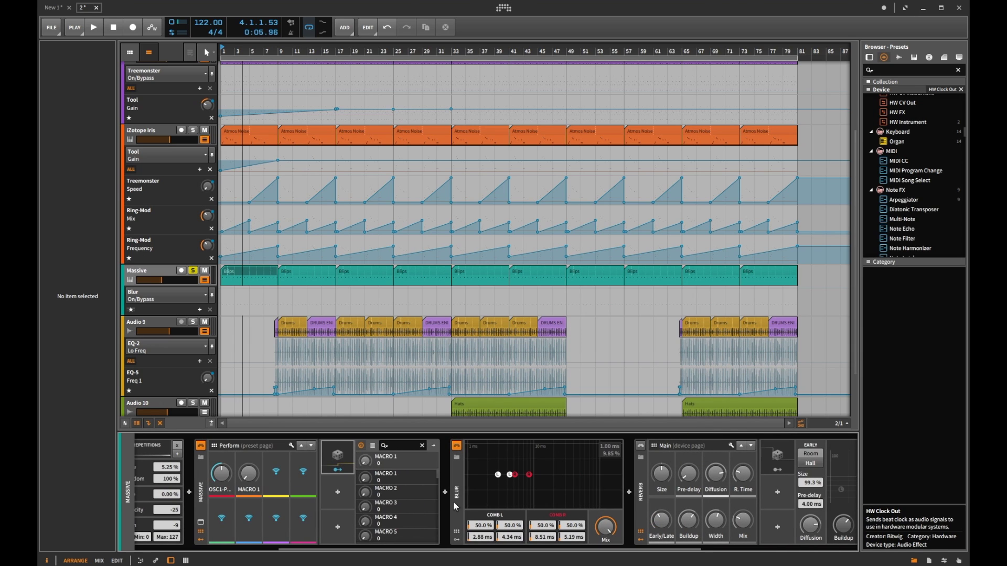
{"action": "key", "text": "space"}
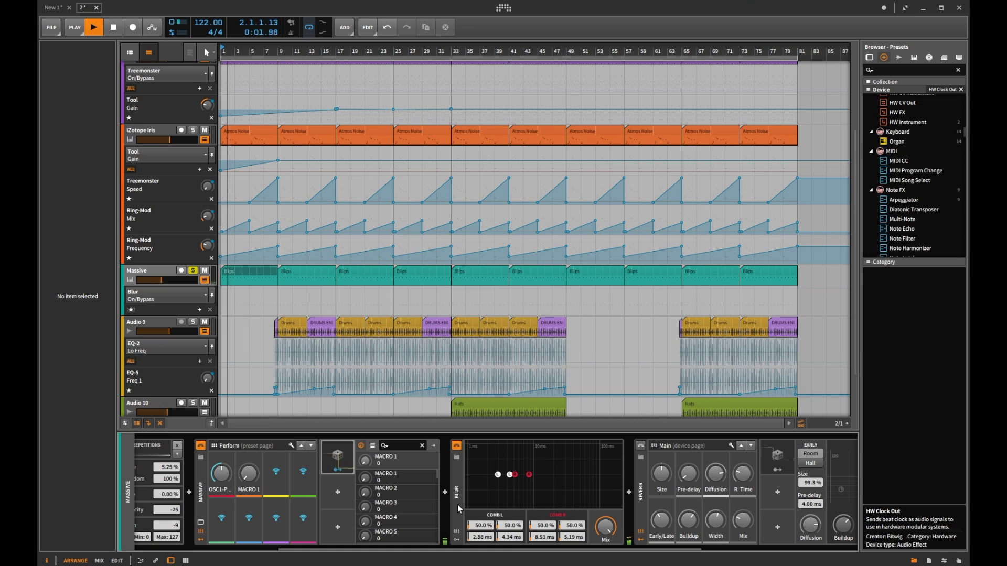
{"action": "key", "text": "space"}
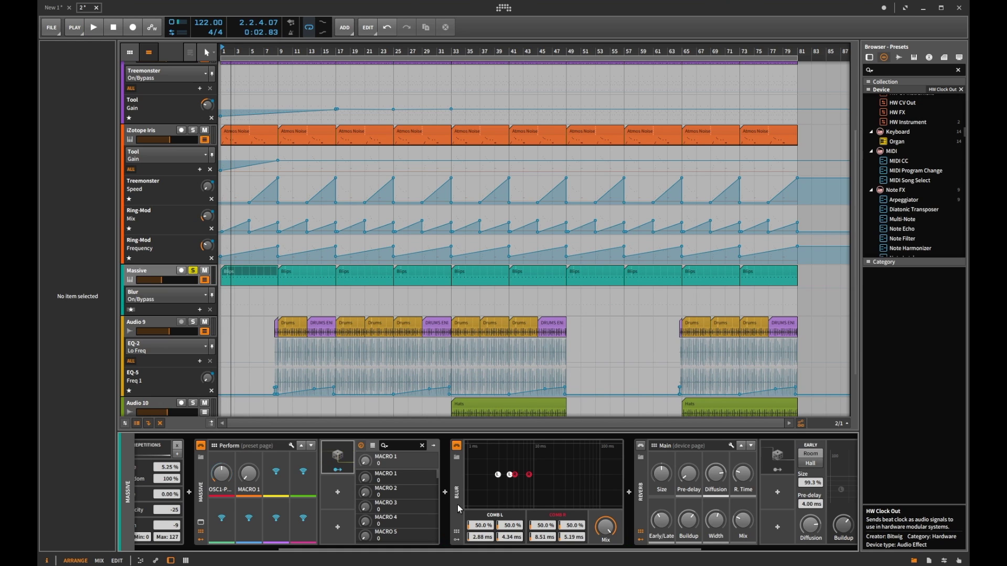
- Reactivate the Massive track's Reverb, open its Random modulator on Reverb Time and audition the effect
{"action": "left_click", "coordinate": [647, 449]}
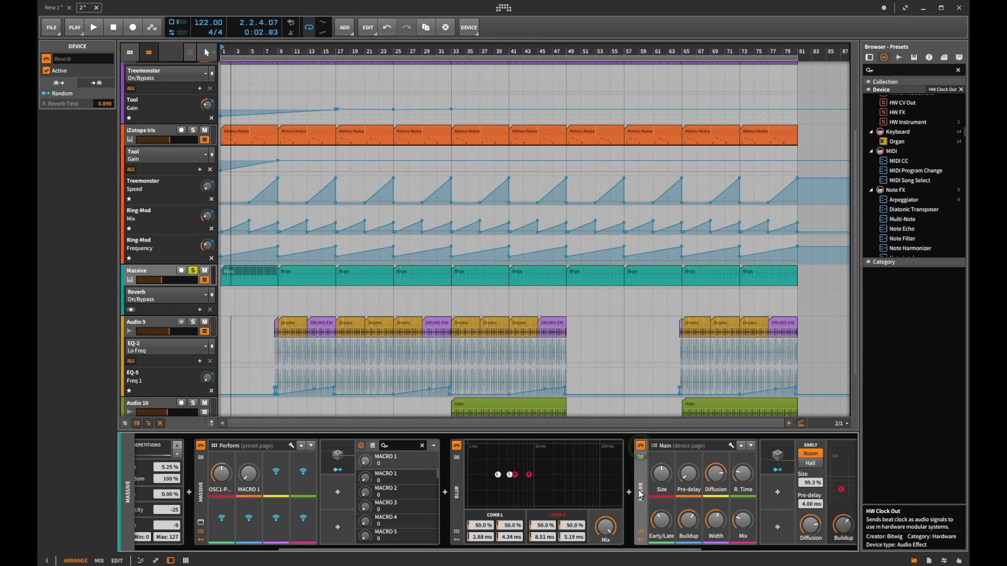
{"action": "scroll", "coordinate": [639, 493], "scroll_direction": "down", "scroll_amount": 5}
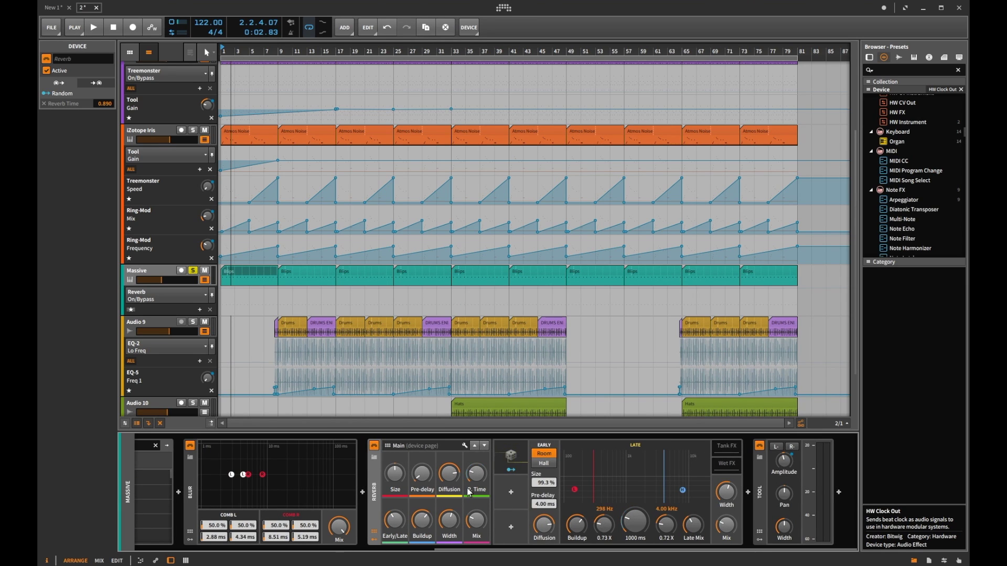
{"action": "left_click", "coordinate": [512, 457]}
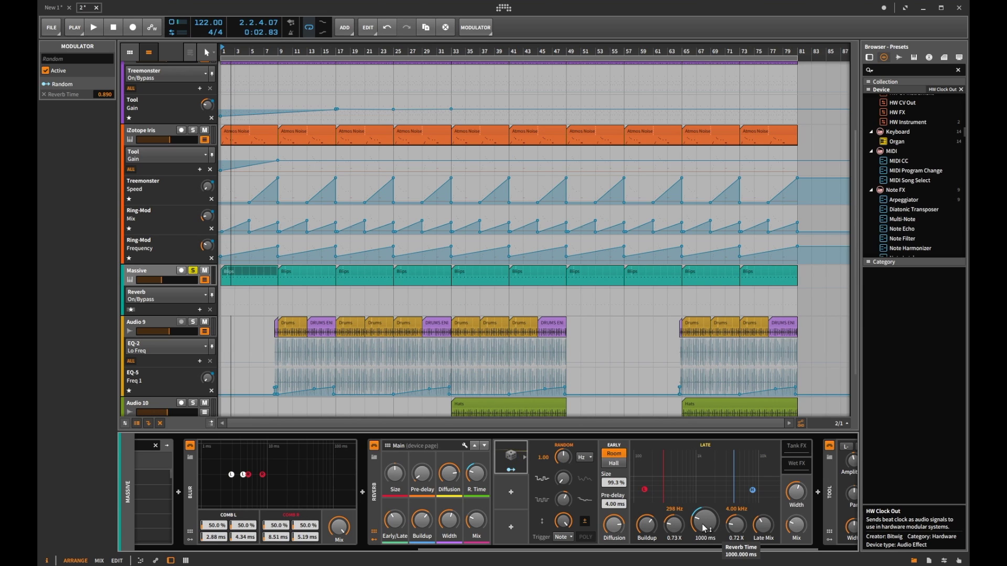
{"action": "key", "text": "space"}
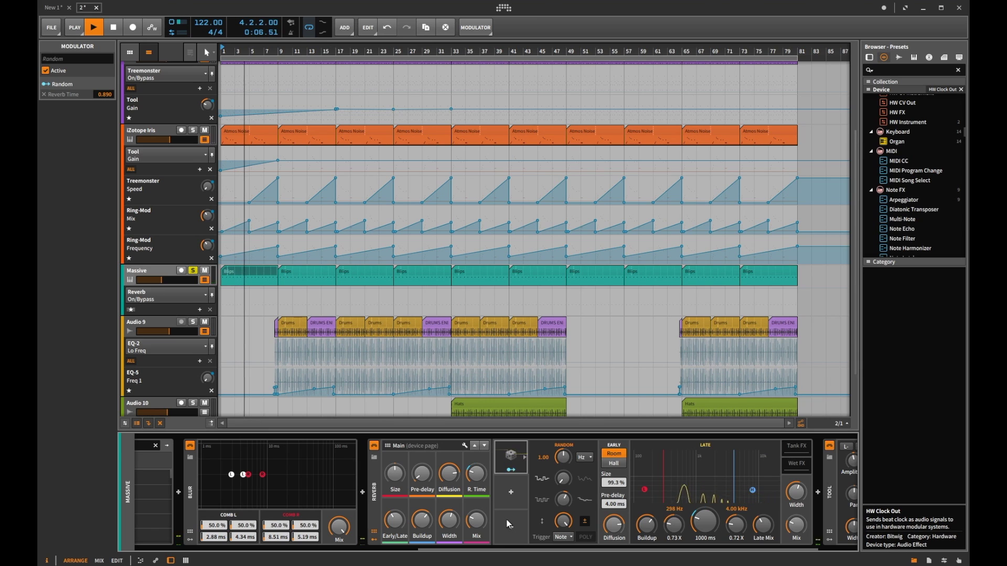
{"action": "key", "text": "space"}
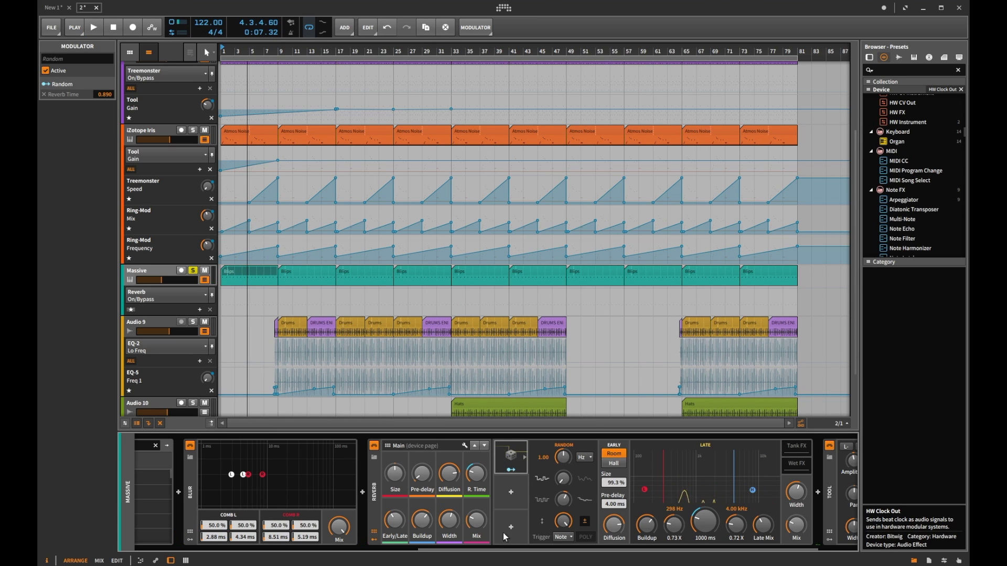
- Reactivate the Note Echo device and inspect its Random modulator on Max Repetitions and its LFO on Delay Level
{"action": "scroll", "coordinate": [511, 537], "scroll_direction": "right", "scroll_amount": 2}
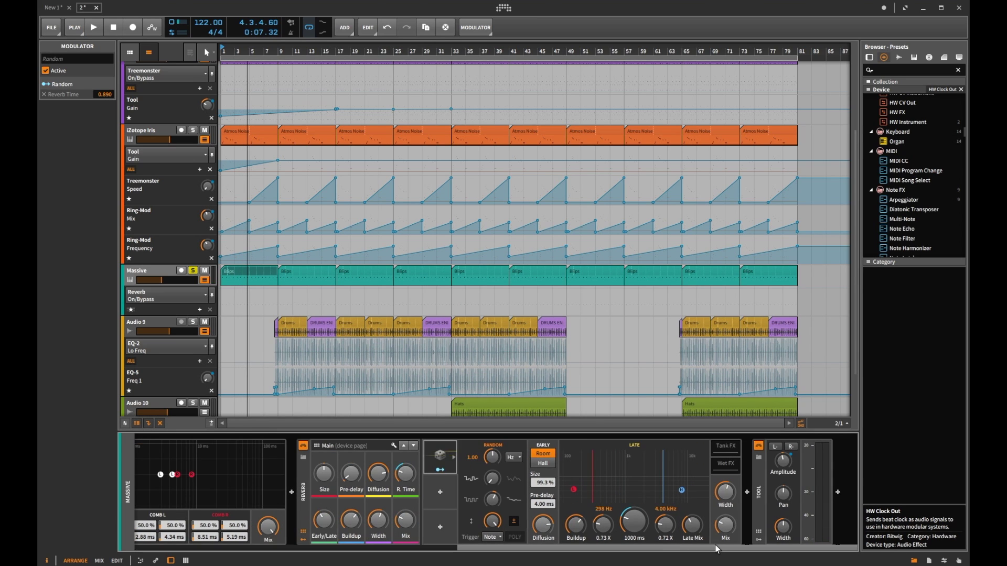
{"action": "scroll", "coordinate": [550, 540], "scroll_direction": "left", "scroll_amount": 10}
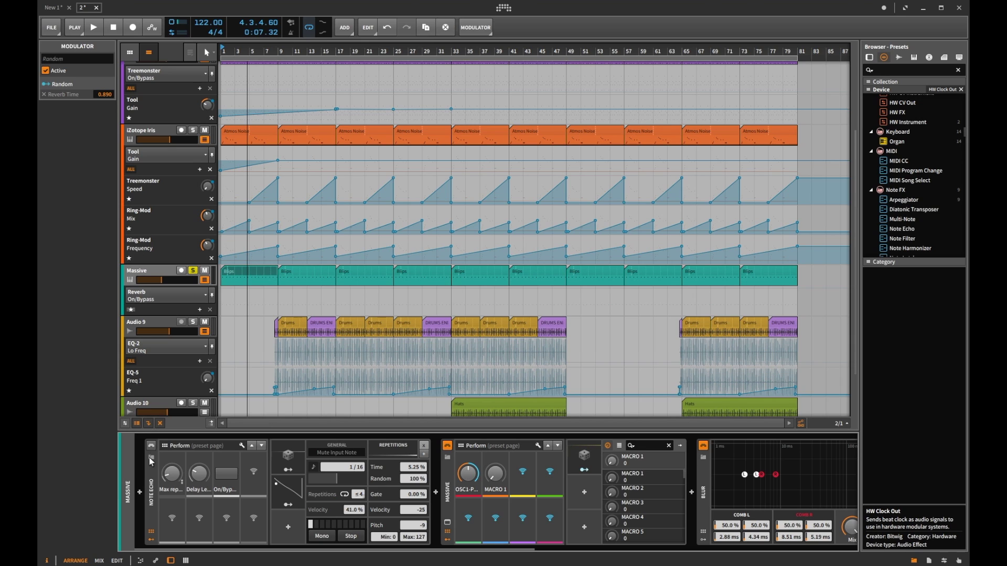
{"action": "left_click", "coordinate": [150, 502]}
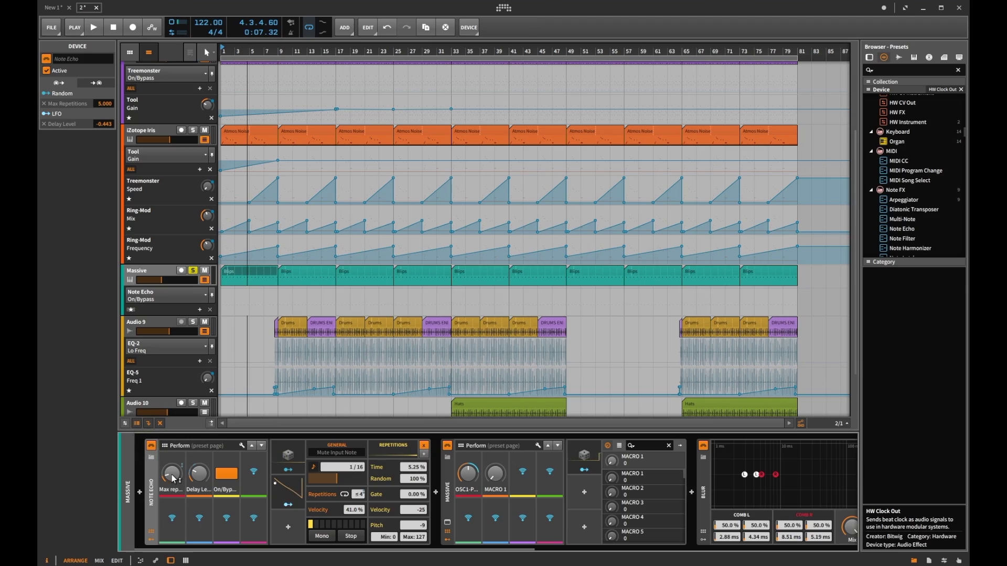
{"action": "left_click", "coordinate": [288, 455]}
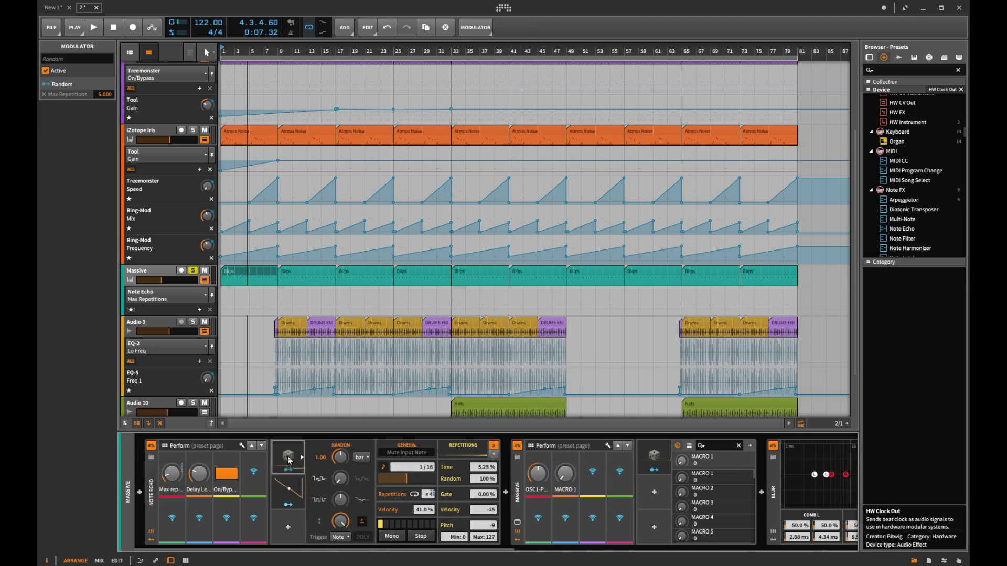
{"action": "left_click", "coordinate": [287, 490]}
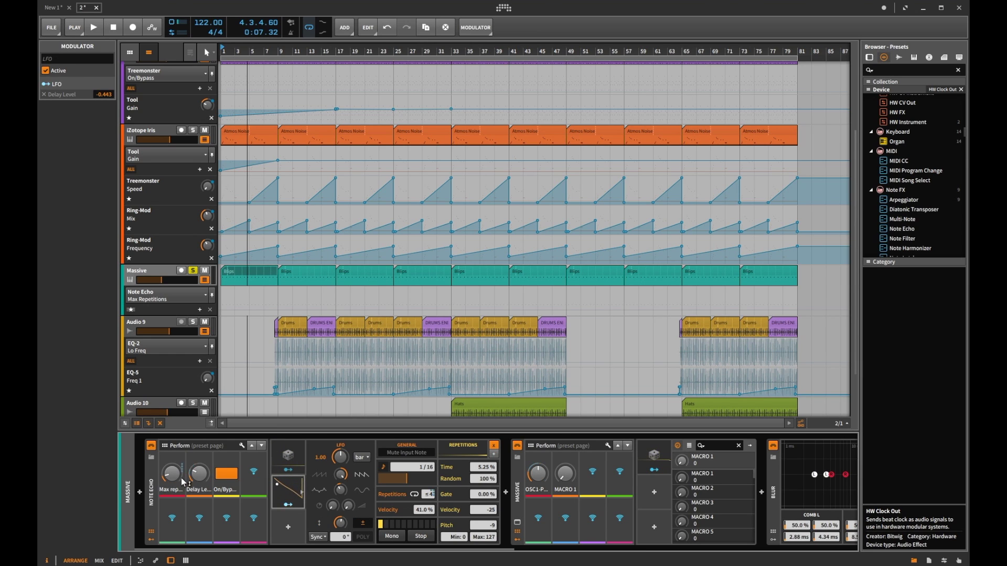
{"action": "mouse_move", "coordinate": [173, 477]}
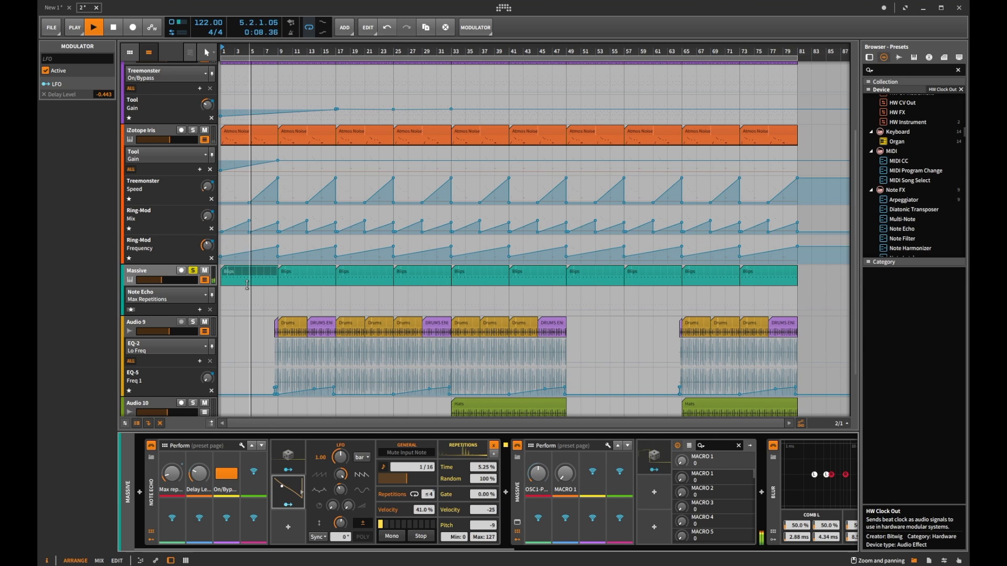
- Unsolo the Massive track and audition the full arrangement, continuing playback from bar 33
{"action": "key", "text": "space"}
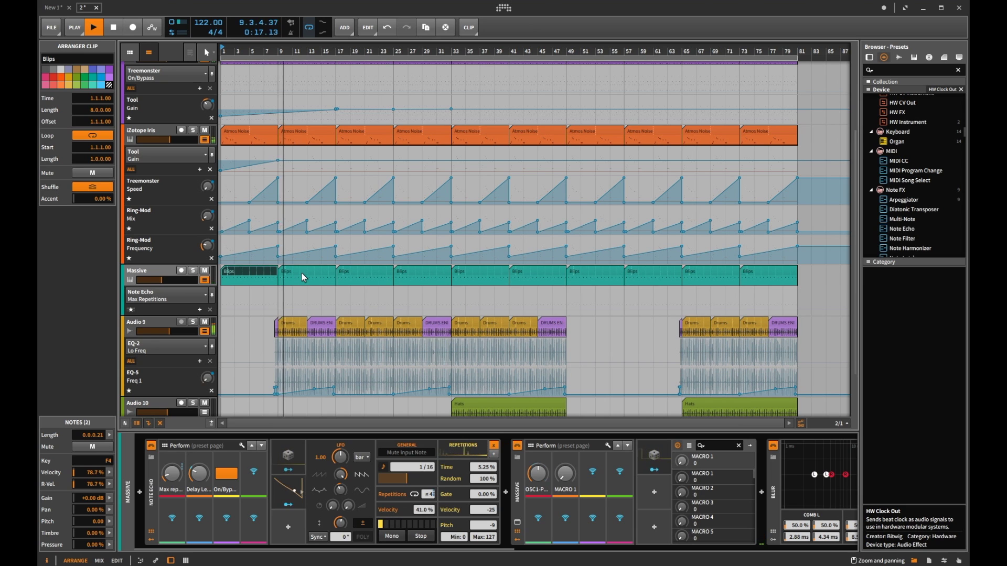
{"action": "scroll", "coordinate": [317, 284], "scroll_direction": "down", "scroll_amount": 1}
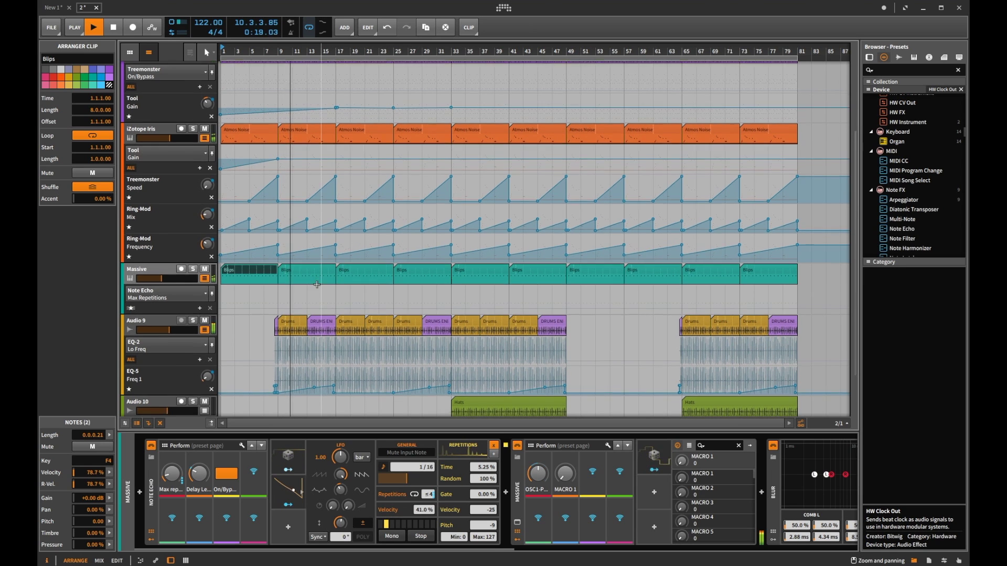
{"action": "scroll", "coordinate": [316, 284], "scroll_direction": "down", "scroll_amount": 5}
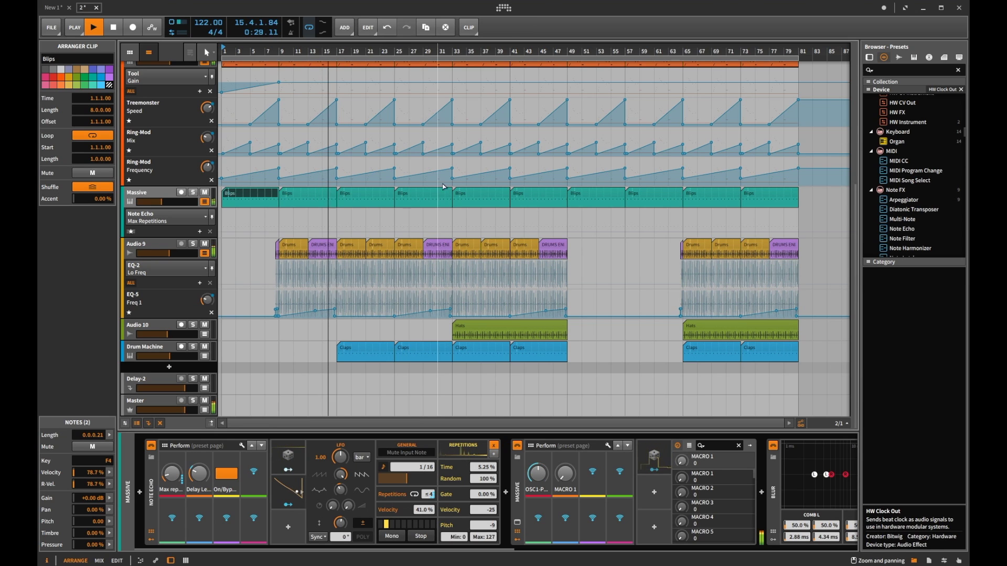
{"action": "left_click", "coordinate": [454, 49]}
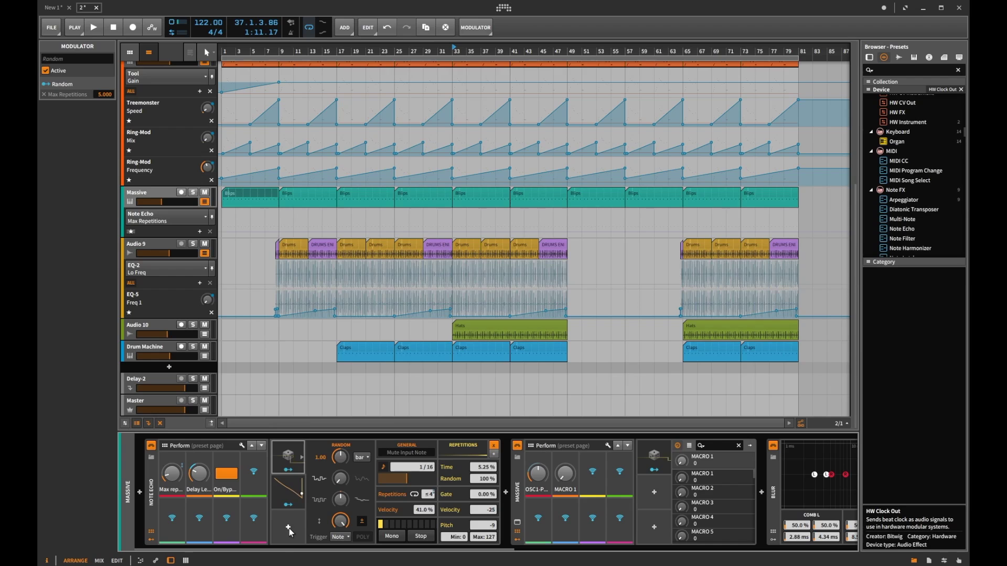
- View the list of modulators available for Note Echo's empty slot and close it without inserting one
{"action": "left_click", "coordinate": [288, 528]}
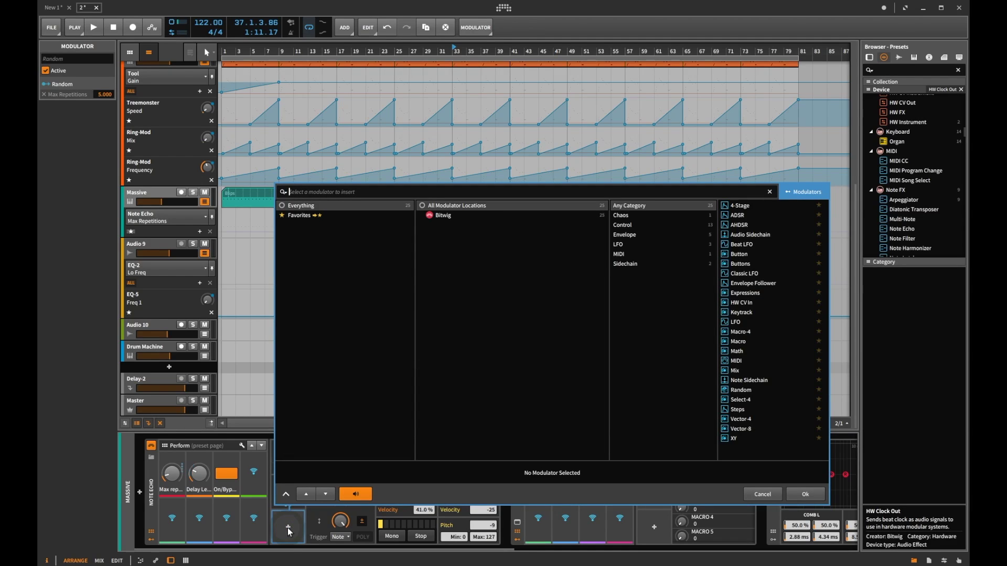
{"action": "left_click", "coordinate": [287, 528]}
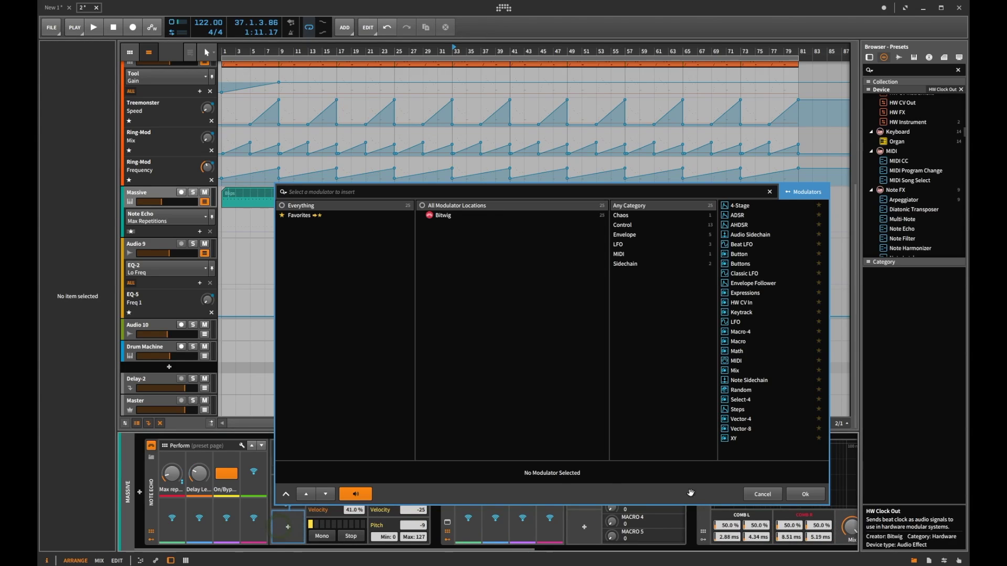
{"action": "left_click", "coordinate": [763, 495]}
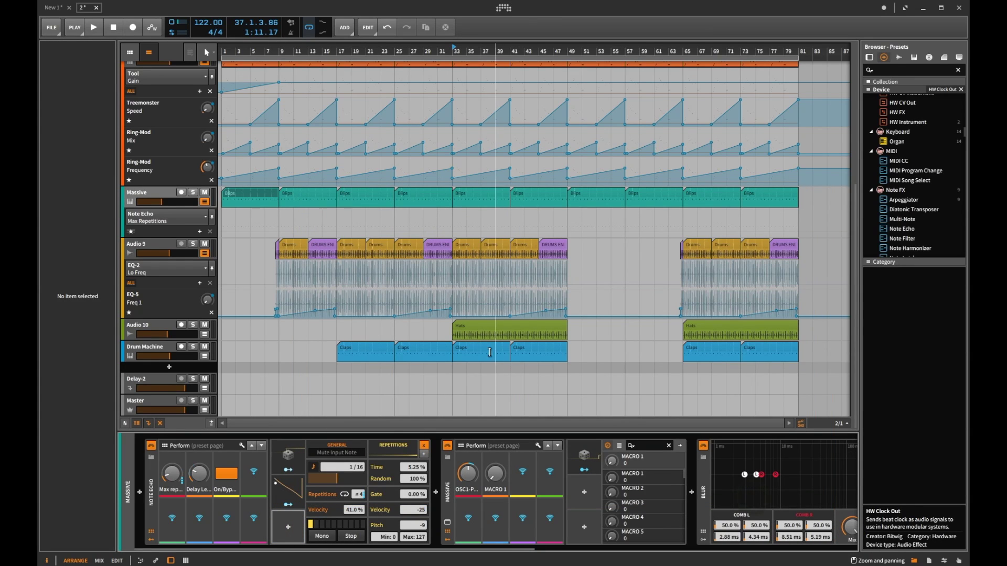
- Show the remote controls of the Reverb on Audio 10, the Hats track, and add a new preset page
{"action": "left_click", "coordinate": [484, 328]}
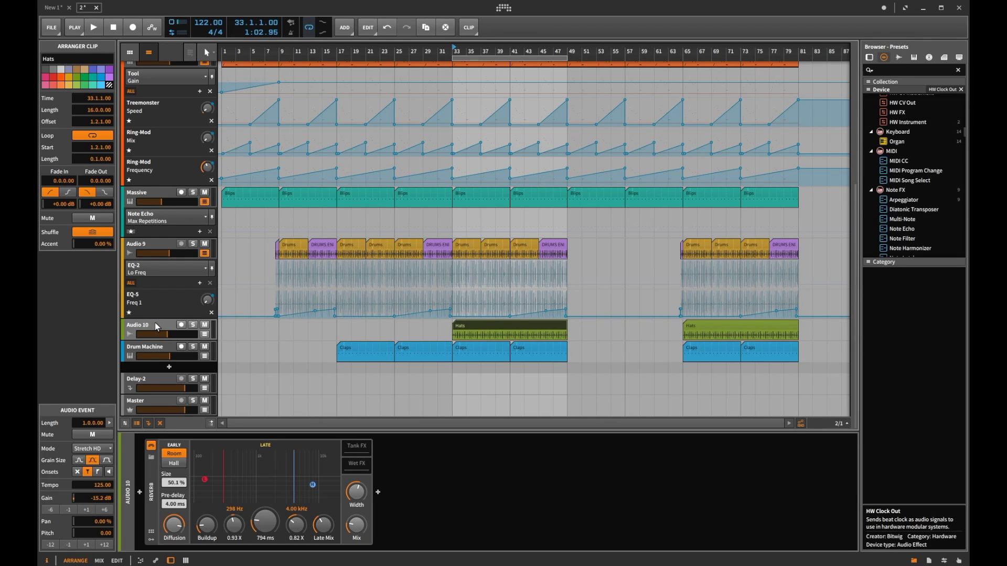
{"action": "left_click", "coordinate": [151, 533]}
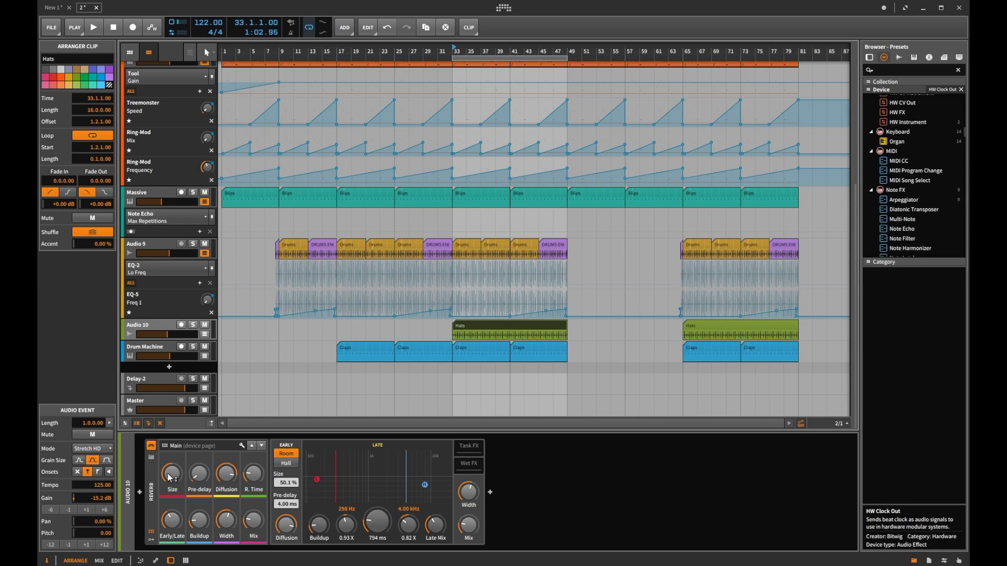
{"action": "left_click", "coordinate": [202, 449]}
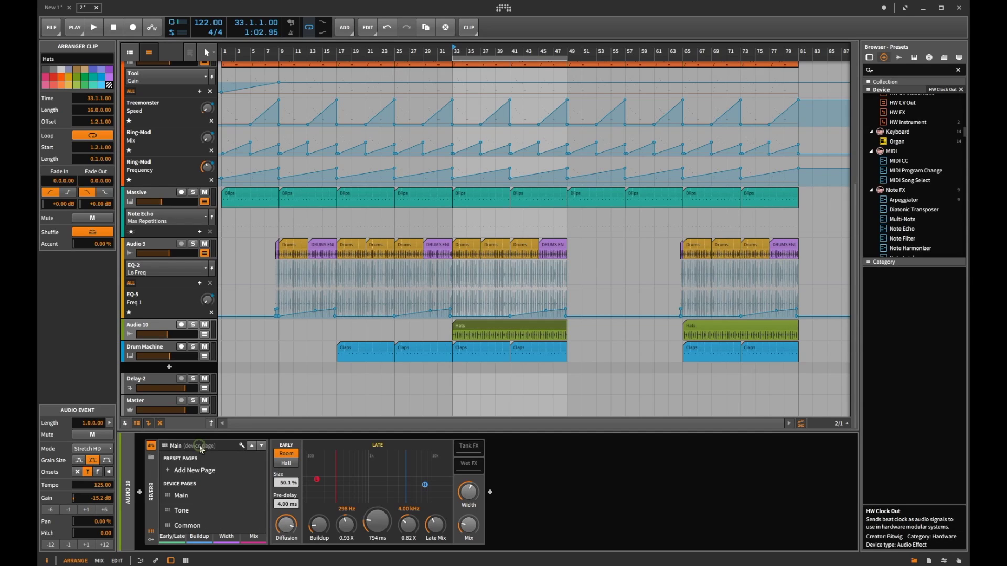
{"action": "left_click", "coordinate": [191, 475]}
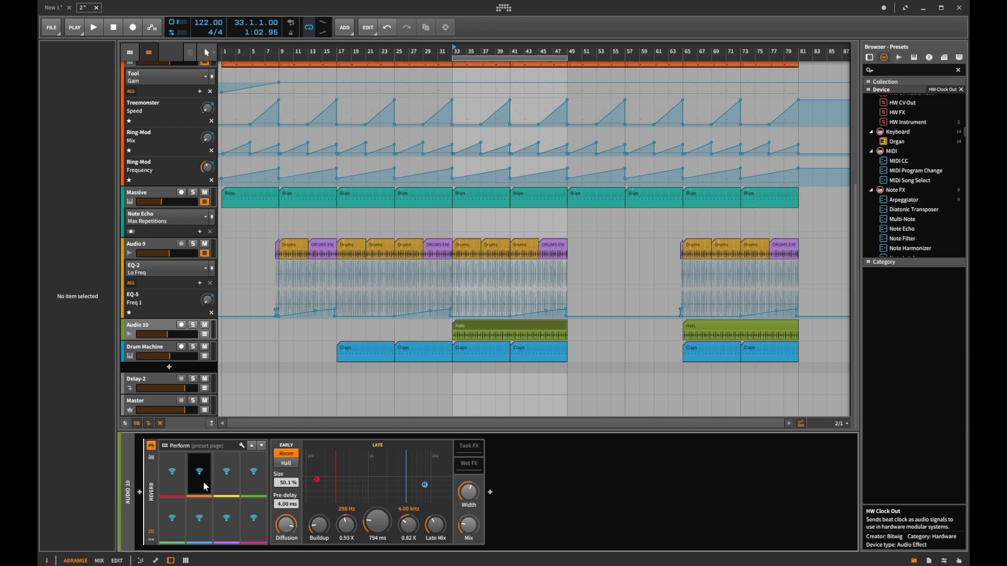
- Insert an Envelope Follower into the first empty modulator slot of Audio 10's Reverb
{"action": "left_click", "coordinate": [152, 540]}
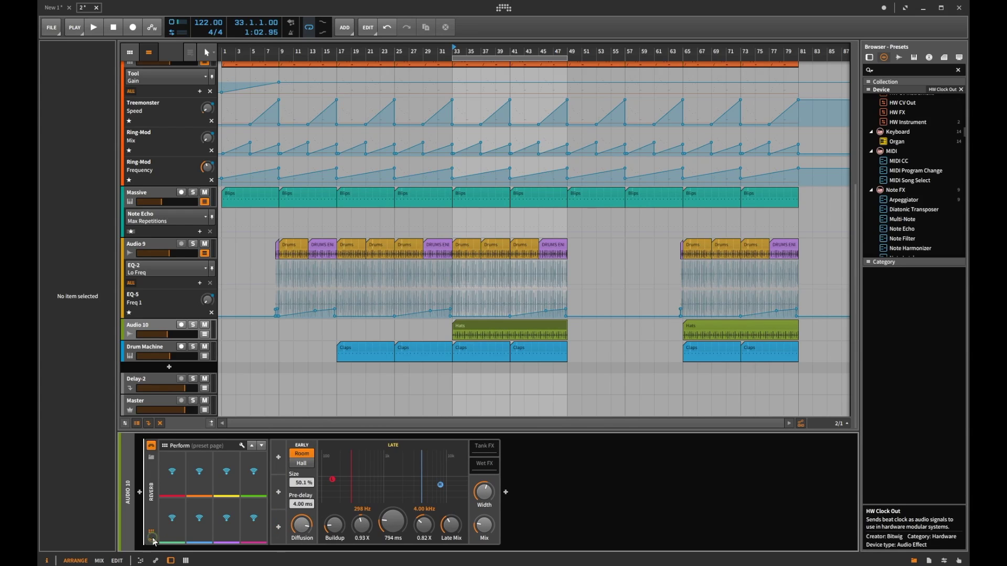
{"action": "left_click", "coordinate": [278, 458]}
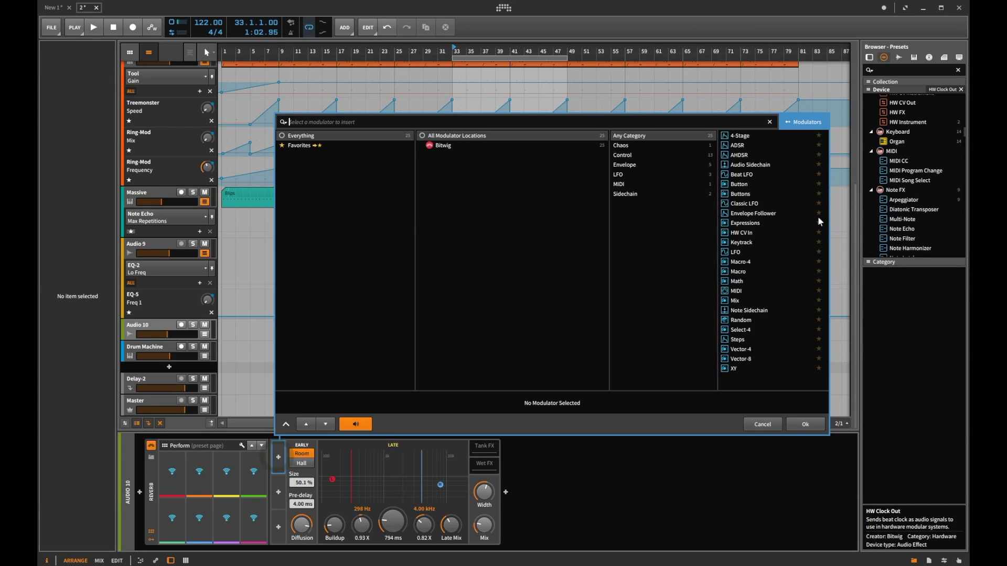
{"action": "left_click", "coordinate": [754, 215]}
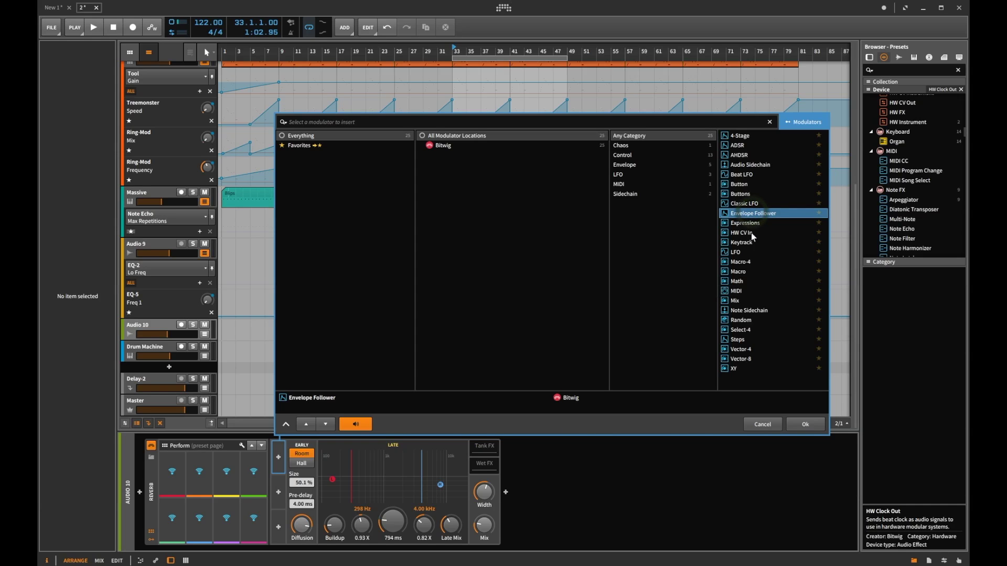
{"action": "left_click", "coordinate": [798, 426]}
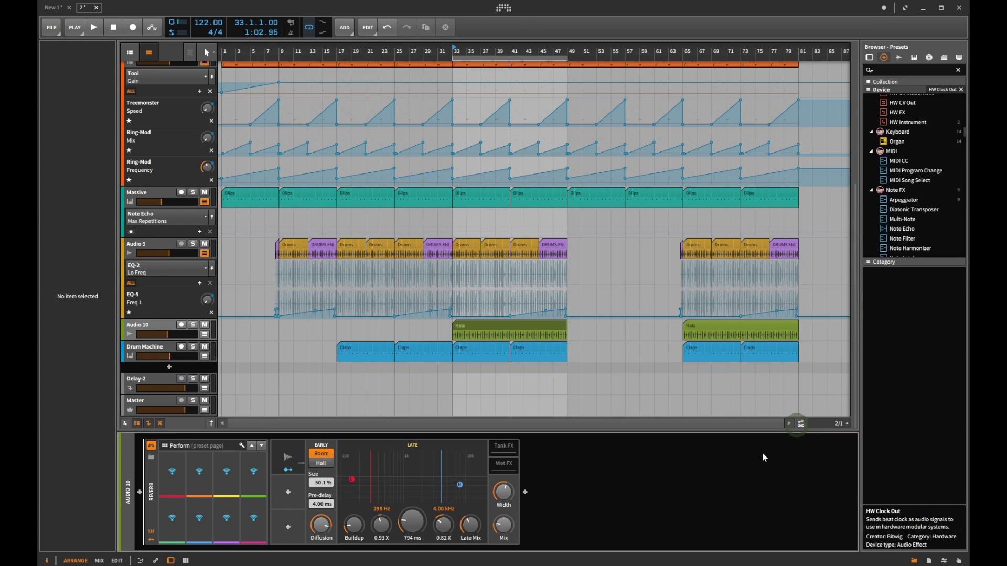
- Map the Envelope Follower to the Reverb Time with a modulation amount of 0.440
{"action": "left_click", "coordinate": [287, 471]}
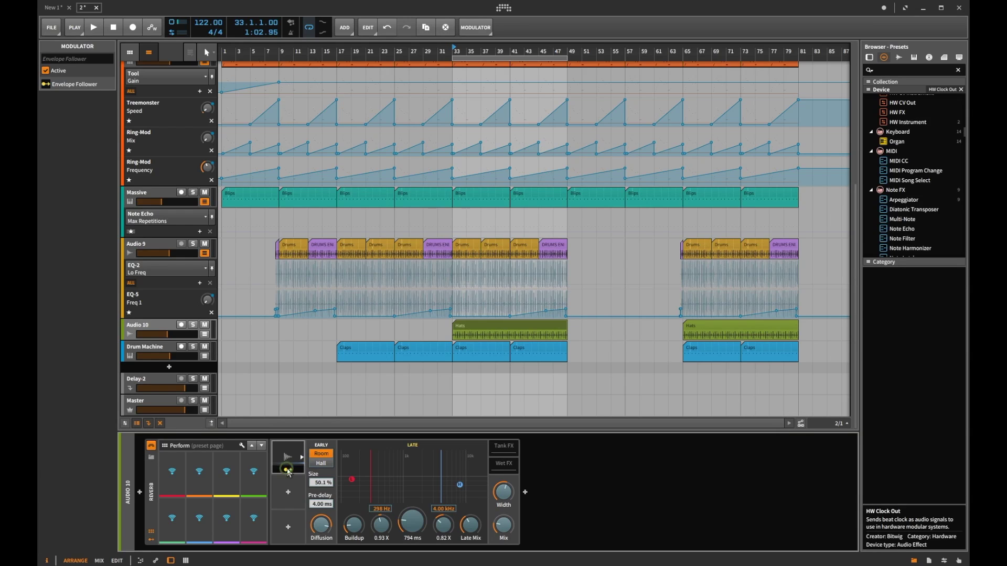
{"action": "left_click", "coordinate": [411, 522]}
{"action": "left_click_drag", "start_coordinate": [412, 523], "coordinate": [411, 496]}
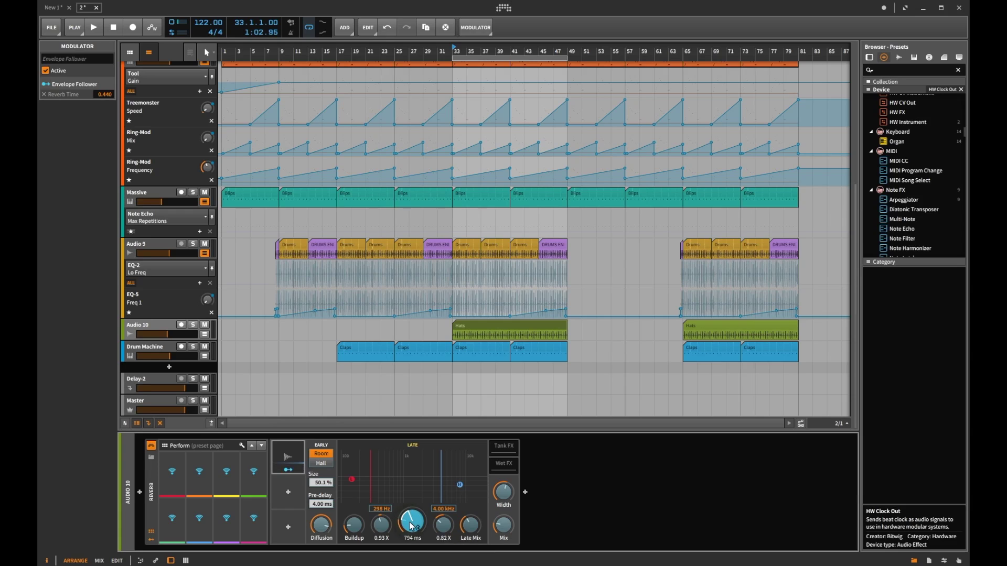
{"action": "left_click", "coordinate": [289, 471]}
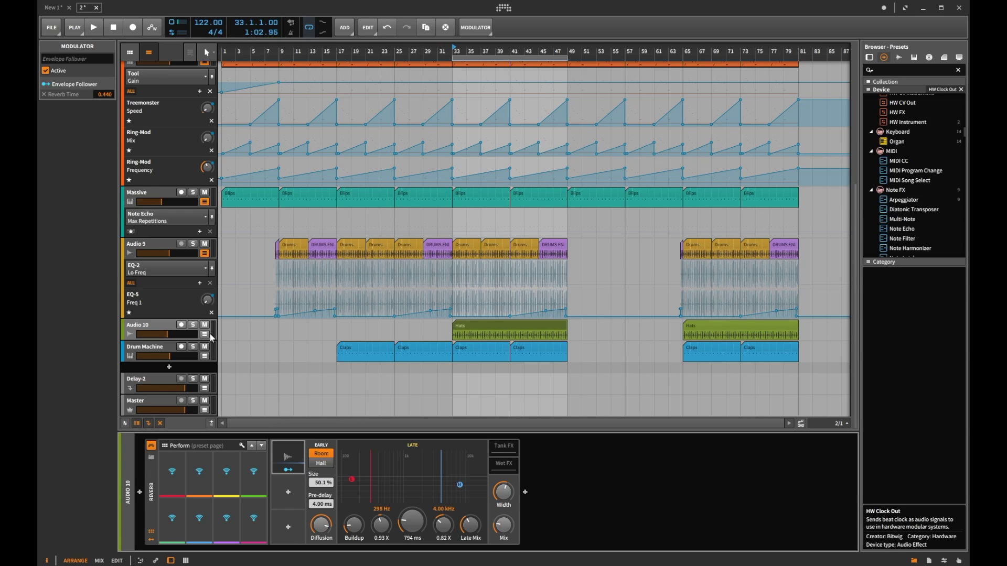
- Solo the Audio 10 track and audition the hats through the modulated Reverb from bar 33
{"action": "left_click", "coordinate": [193, 325]}
{"action": "key", "text": "space"}
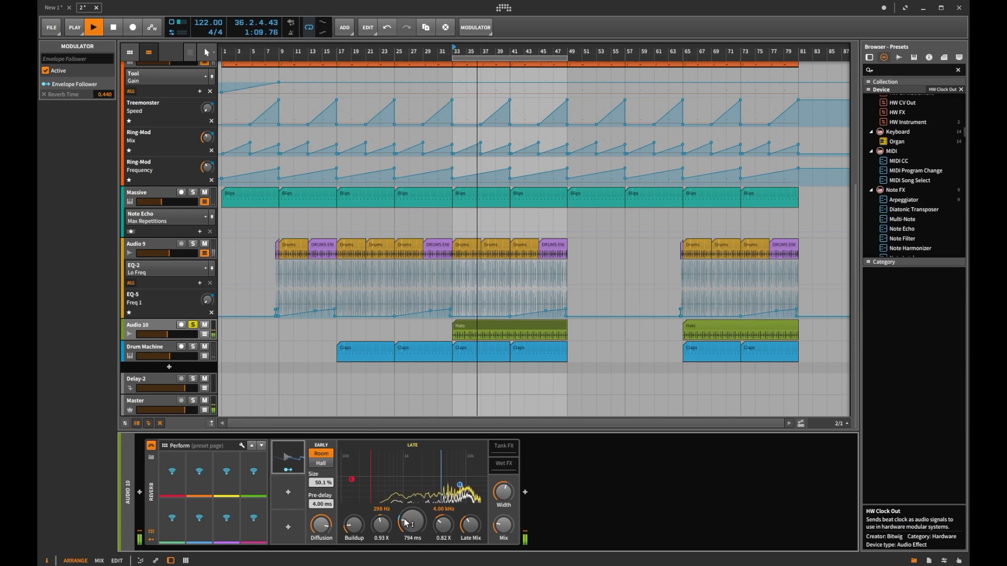
{"action": "key", "text": "space"}
- Raise the Envelope Follower's Reverb Time modulation to 1.480 and audition the soloed hats
{"action": "left_click", "coordinate": [289, 471]}
{"action": "left_click_drag", "start_coordinate": [409, 528], "coordinate": [409, 497]}
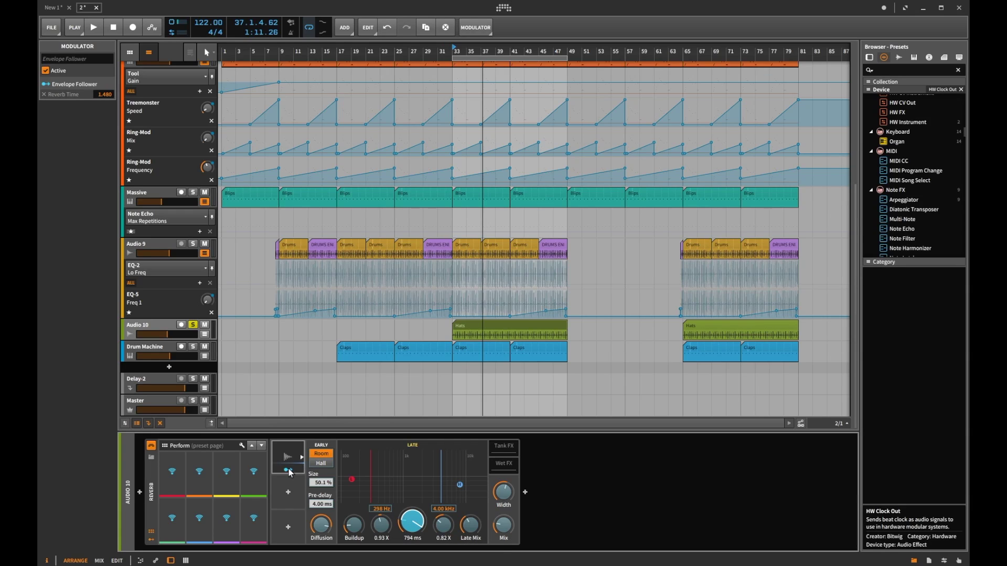
{"action": "left_click", "coordinate": [289, 471]}
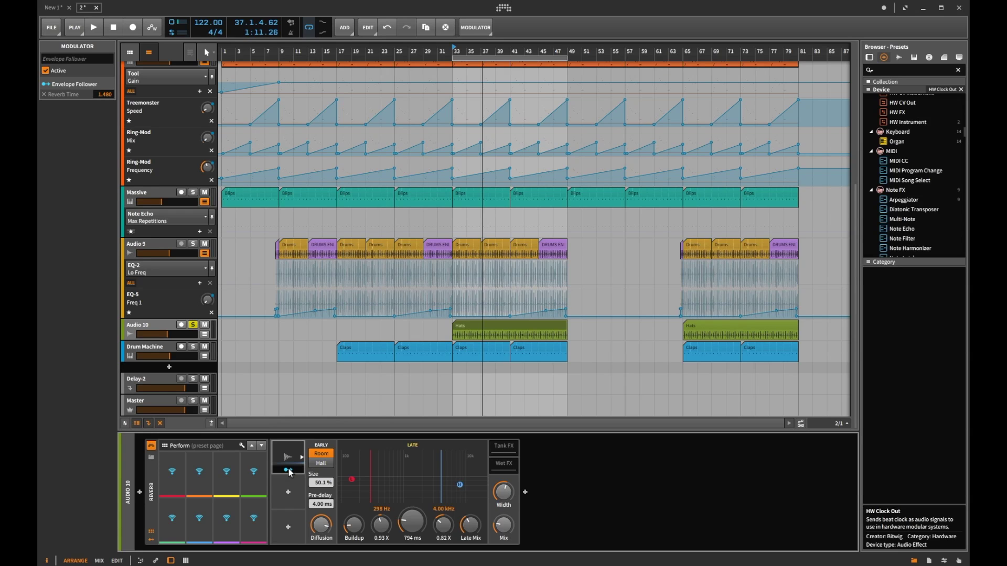
{"action": "key", "text": "space"}
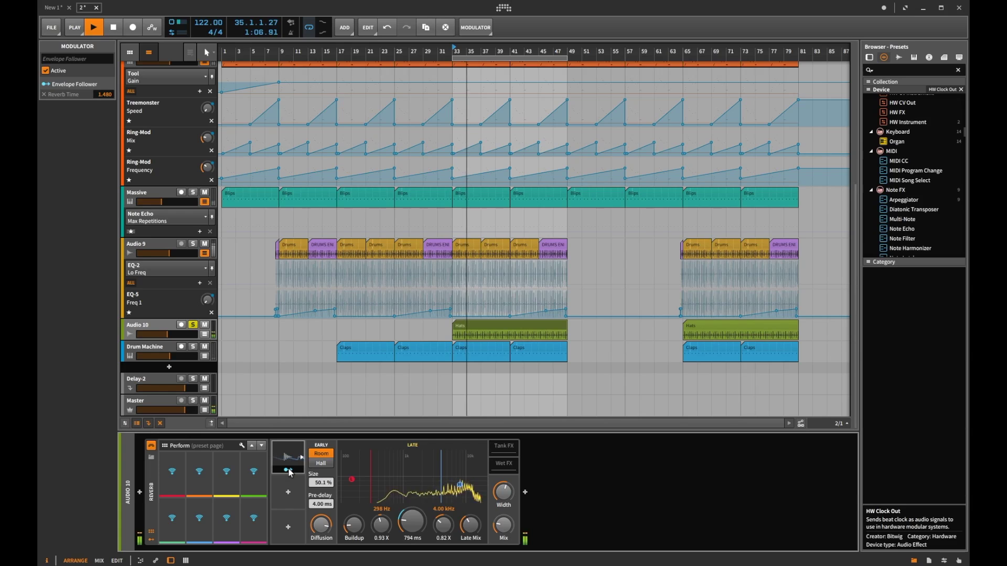
{"action": "key", "text": "space"}
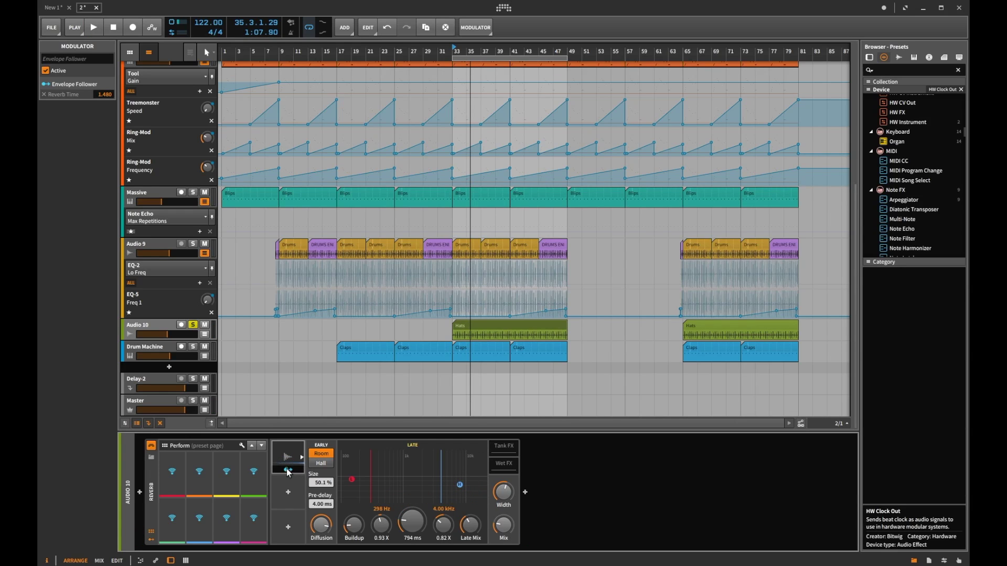
- Invert the Envelope Follower's Reverb Time modulation to -2.000 and audition the soloed hats
{"action": "mouse_move", "coordinate": [412, 522]}
{"action": "left_mouse_down"}
{"action": "mouse_move", "coordinate": [412, 545]}
{"action": "mouse_move", "coordinate": [414, 526]}
{"action": "left_mouse_up"}
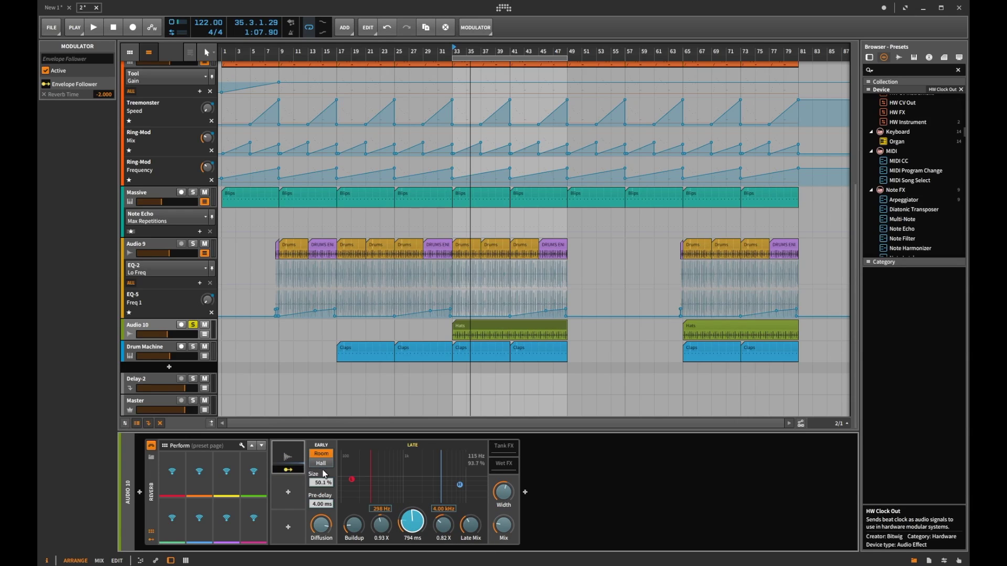
{"action": "left_click", "coordinate": [289, 471]}
{"action": "key", "text": "space"}
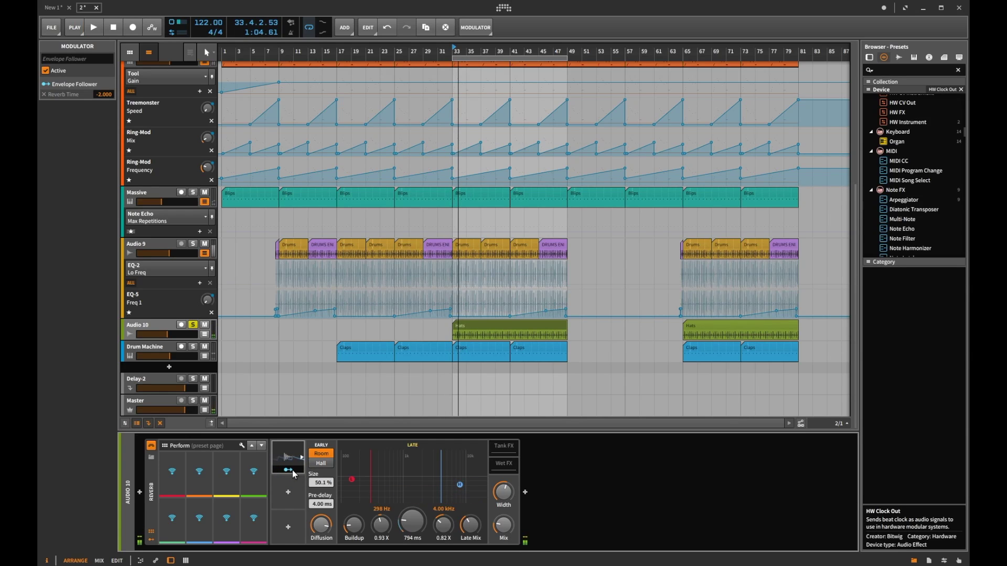
- Remove the Envelope Follower's modulation from the Reverb Time
{"action": "left_click", "coordinate": [288, 470]}
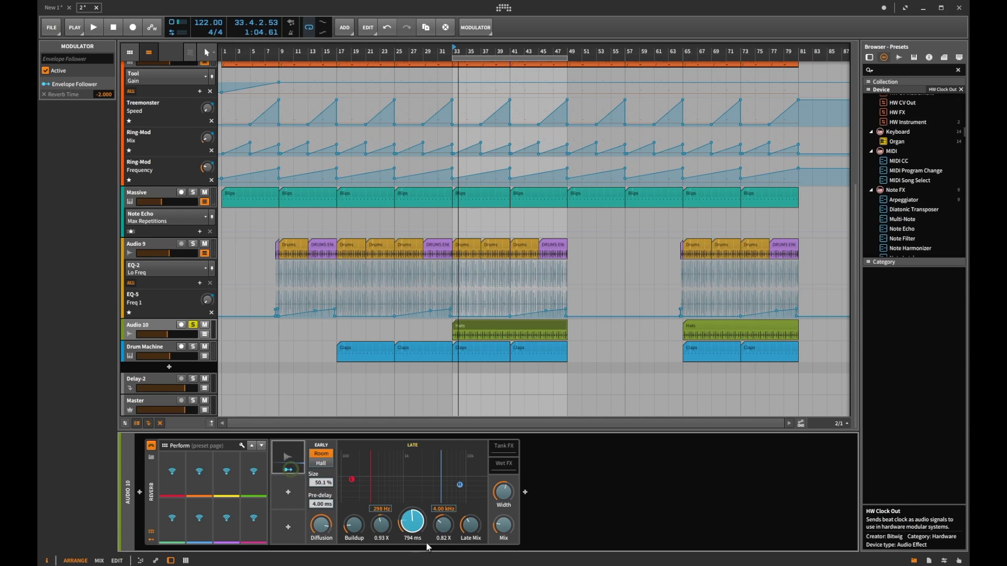
{"action": "left_click", "coordinate": [288, 472]}
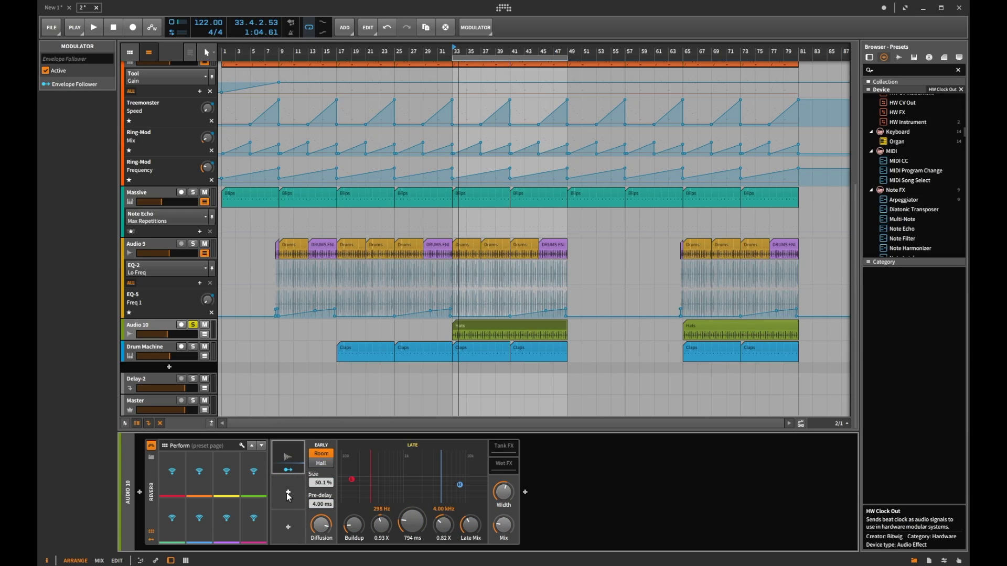